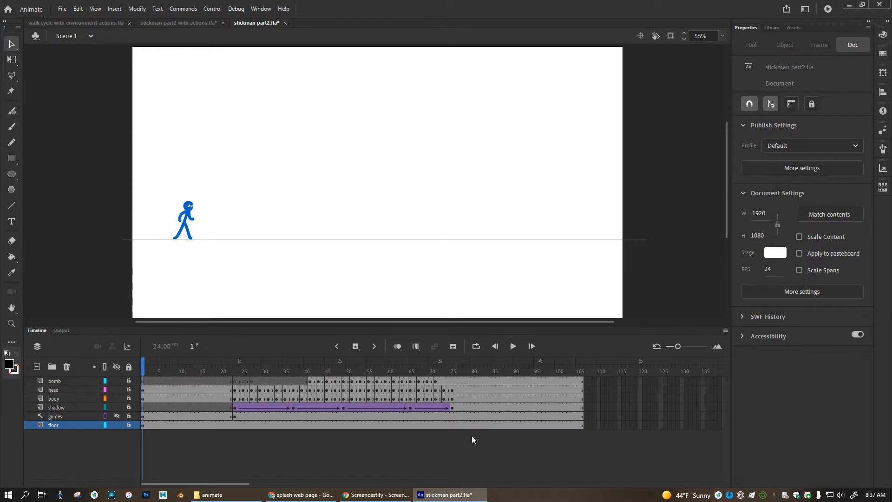
Select all frames on every layer and move them one frame forward so the animation starts at frame 2.
left_click_drag(582, 429, 141, 373)
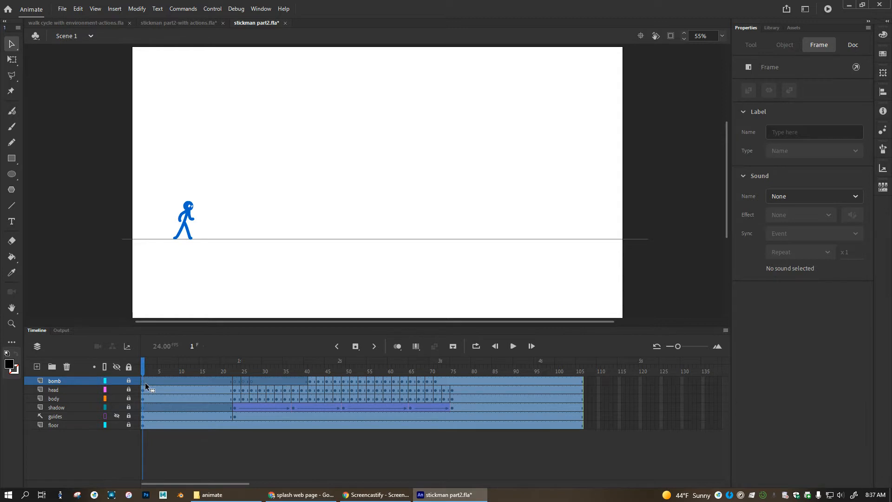
key("ctrl+alt+a")
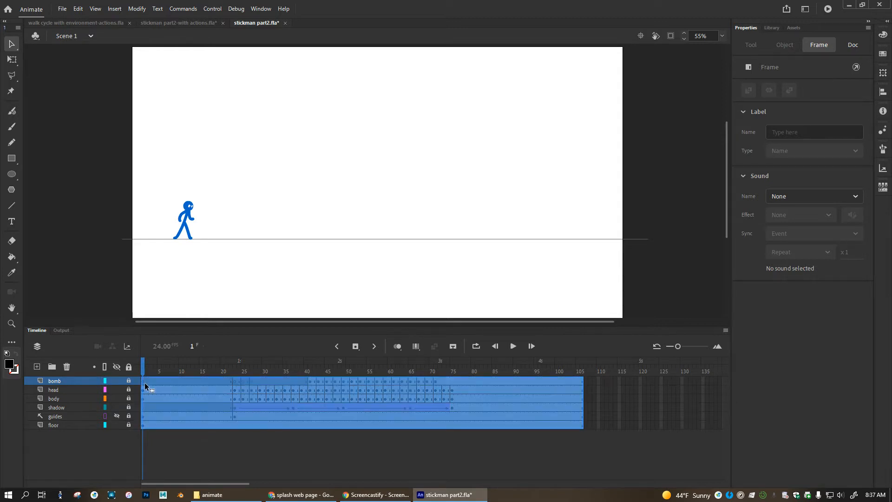
left_click_drag(149, 383, 151, 383)
left_click_drag(152, 383, 156, 384)
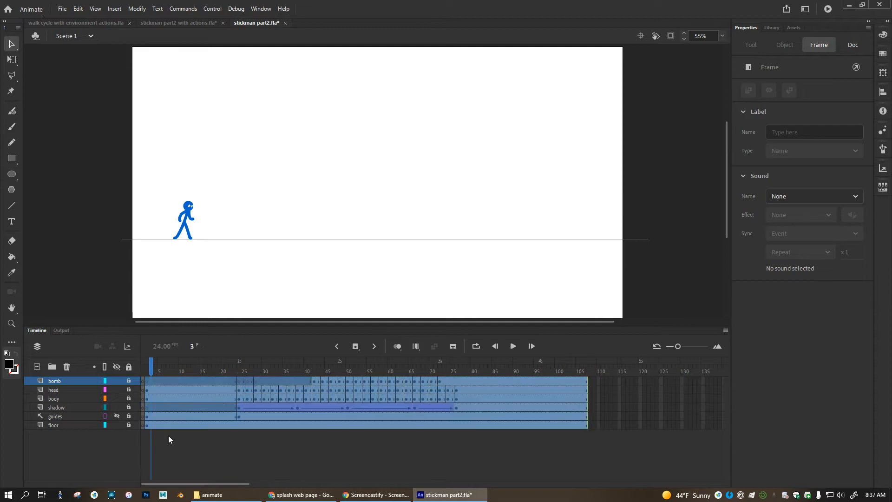
Add a new layer above the bomb layer and name it Buttons.
left_click(37, 366)
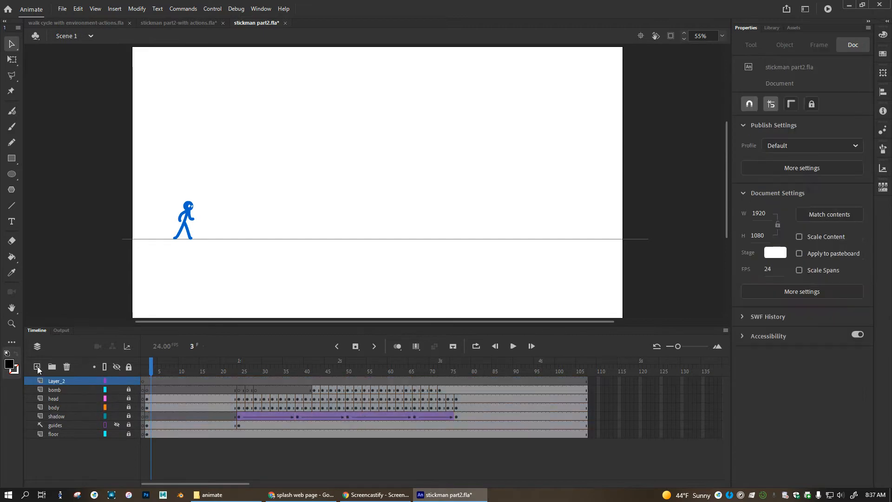
double_click(58, 381)
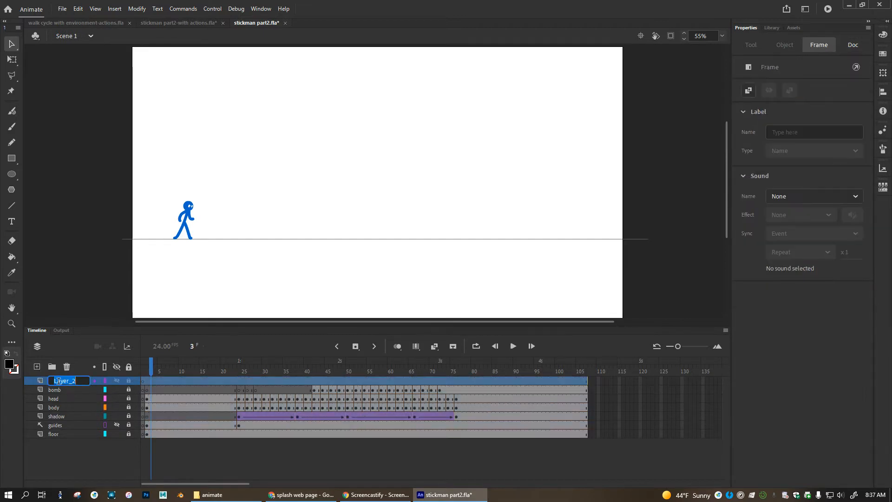
type("Buttons")
left_click(102, 476)
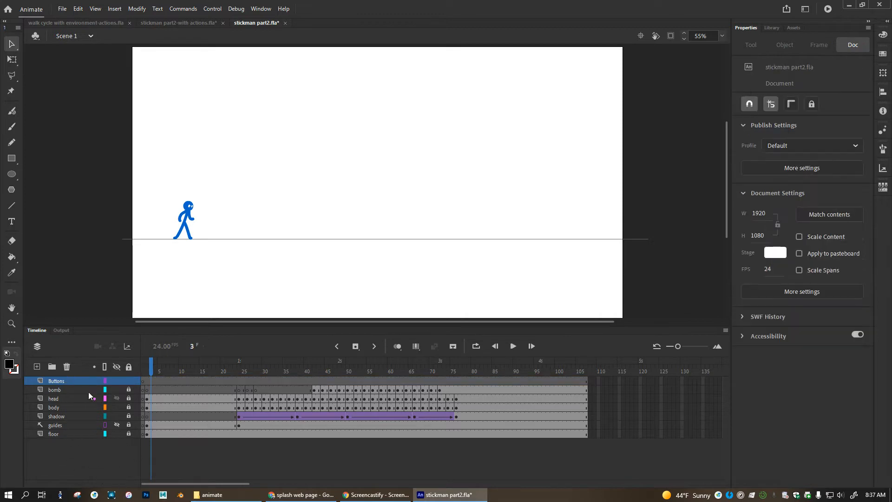
Remove frames 2 through 107 from the Buttons layer and return to its frame 1.
left_click(143, 381)
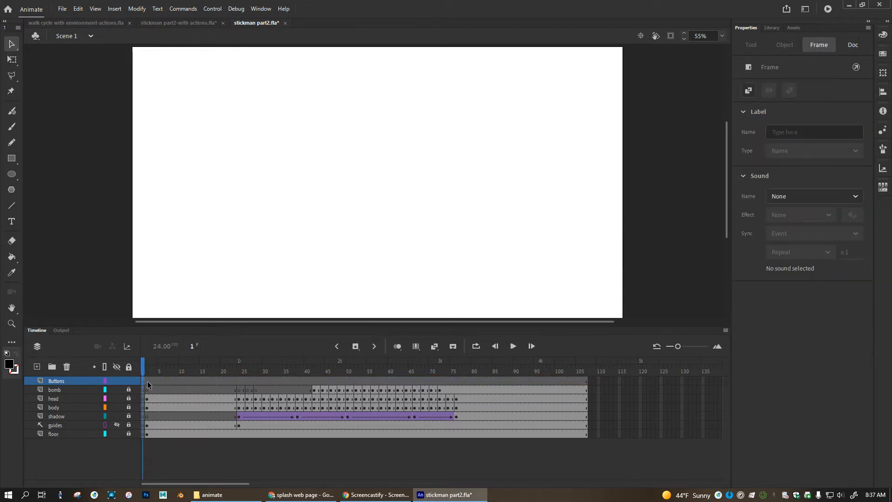
left_click(147, 380)
left_click(587, 380, "shift")
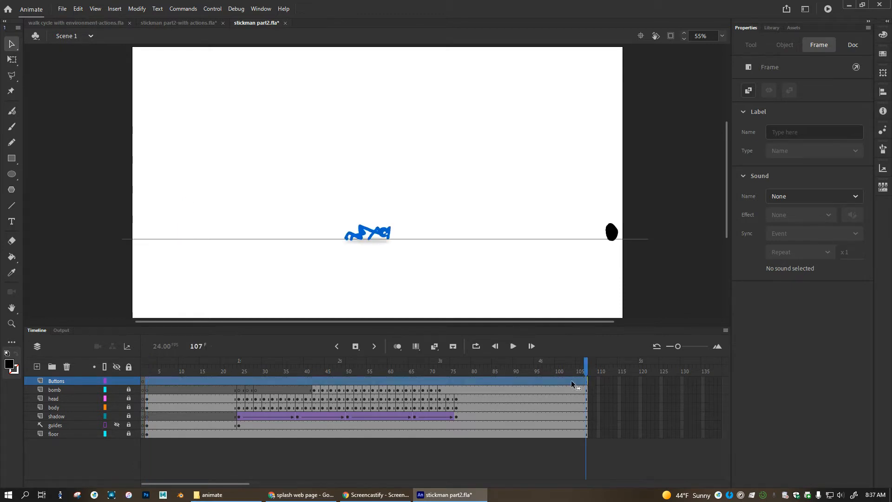
right_click(572, 381)
left_click(630, 163)
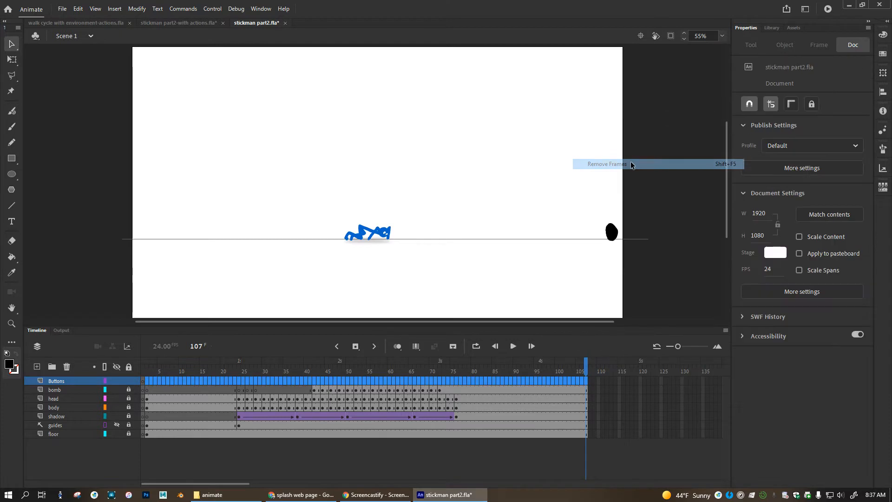
left_click(144, 381)
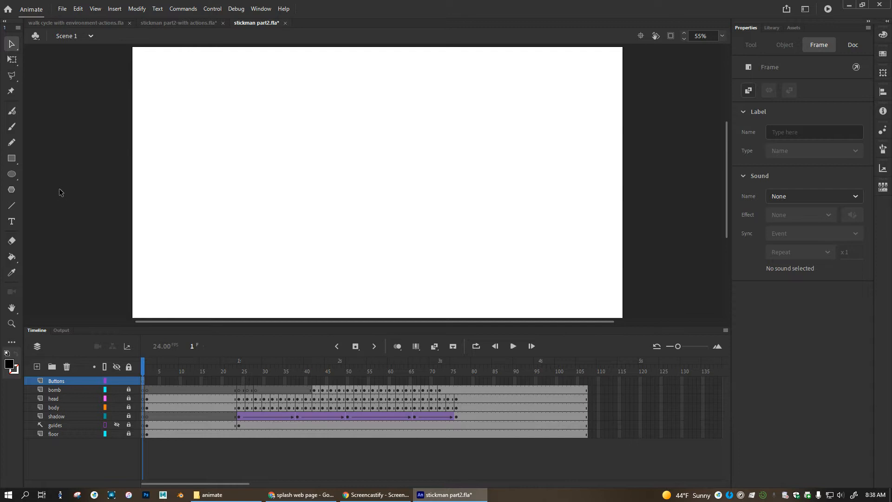
Try drawing a black rectangle with individual corner radii, the top-right one set to 0, and undo it.
left_click(12, 160)
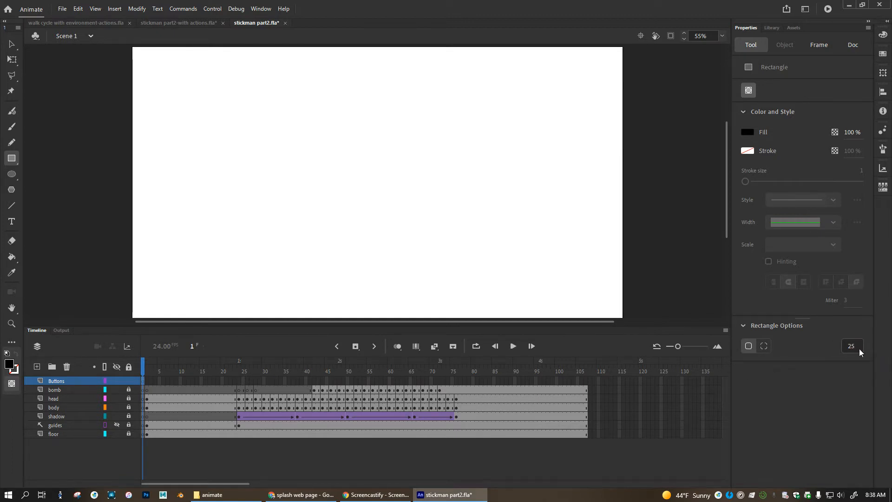
left_click(748, 346)
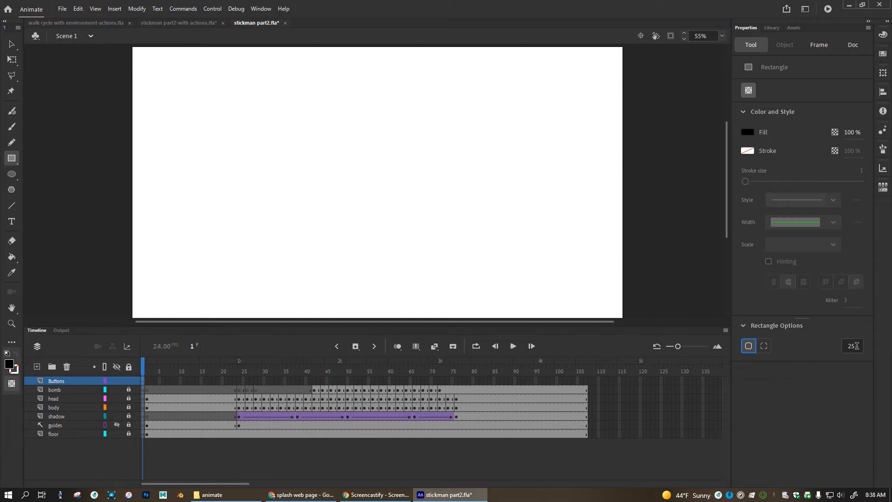
left_click(766, 346)
left_click(856, 346)
type("0")
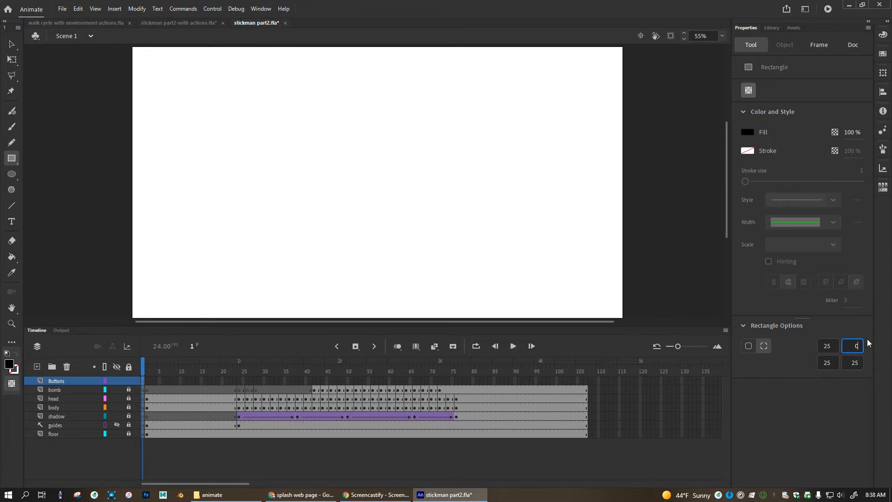
left_click_drag(240, 151, 332, 196)
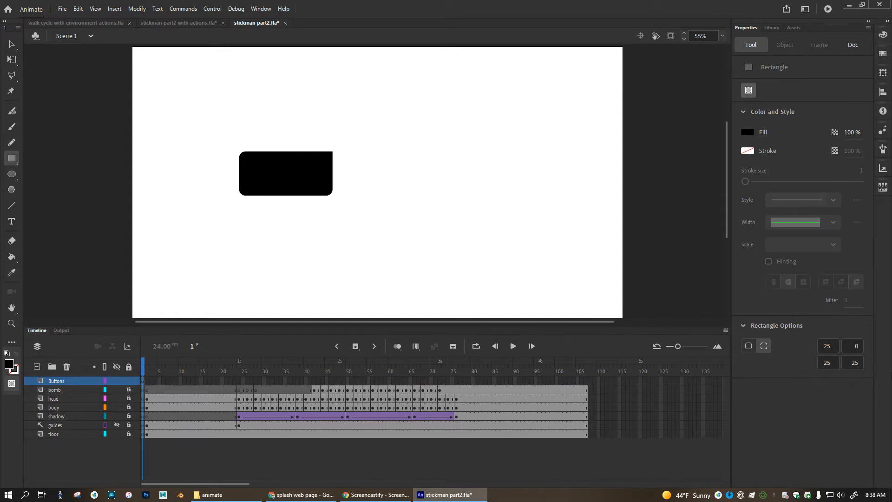
key("ctrl+z")
Draw a black rectangle about 344 by 111 px with a uniform corner radius of 25, above the stage centre.
left_click(748, 346)
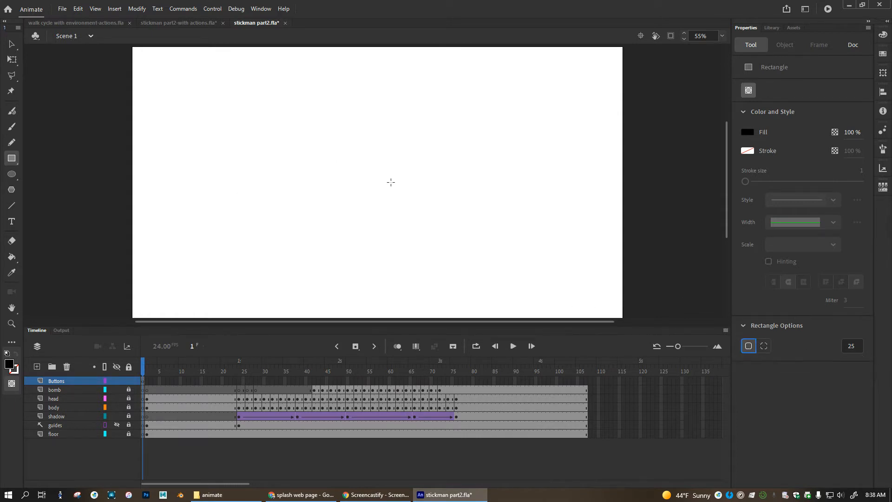
left_click_drag(289, 136, 375, 162)
Add a dynamic text box about 362 px wide below the black rectangle, reading PLAY.
left_click(11, 221)
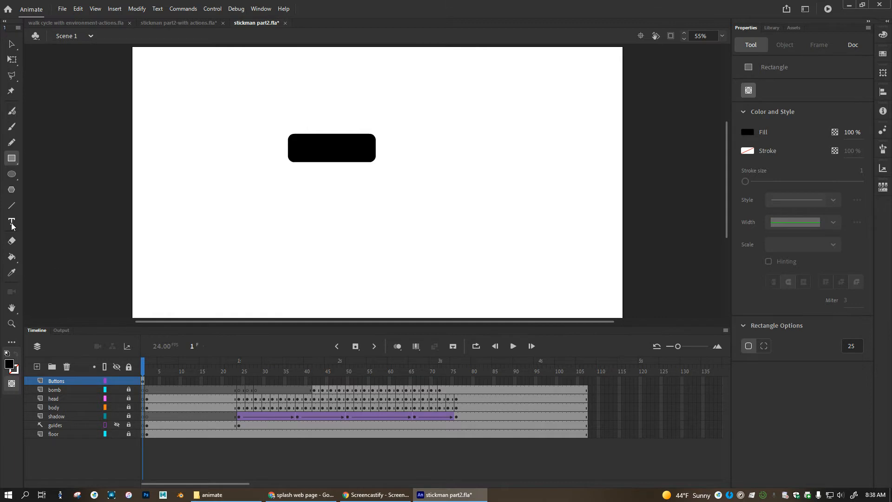
left_click(296, 192)
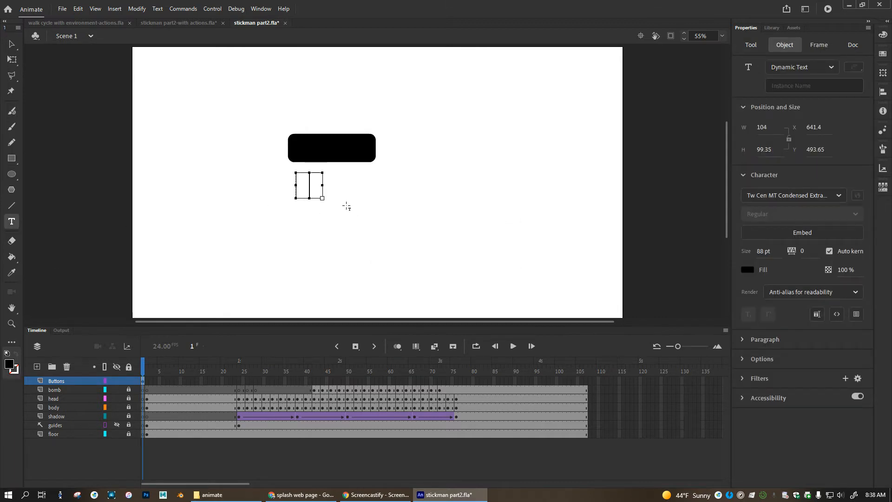
left_click_drag(322, 185, 388, 185)
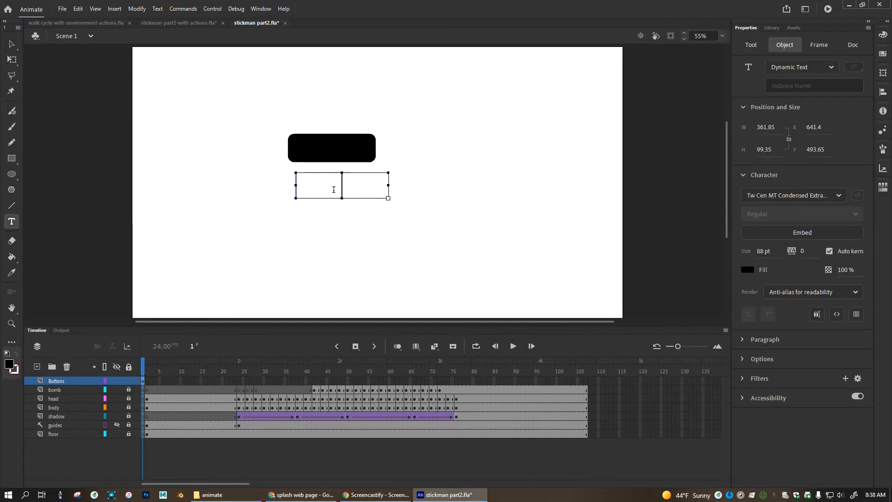
type("PLAY")
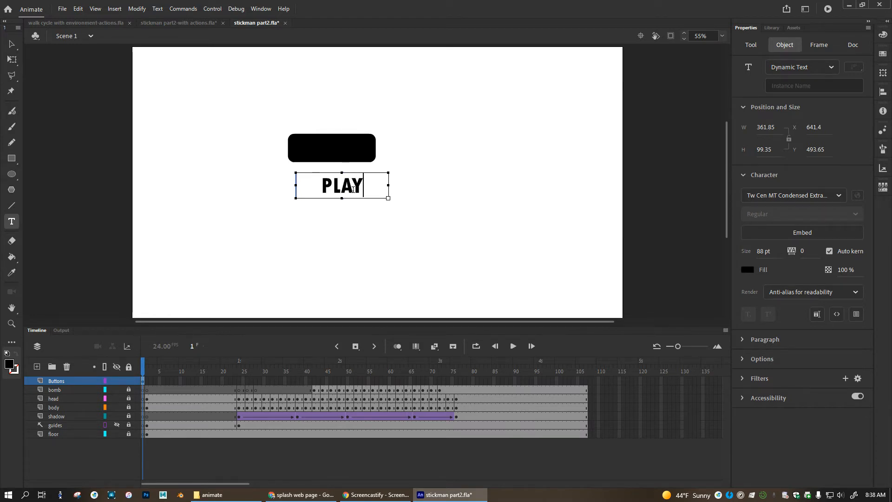
Colour the PLAY text white and move it onto the black rectangle.
left_click_drag(365, 187, 304, 185)
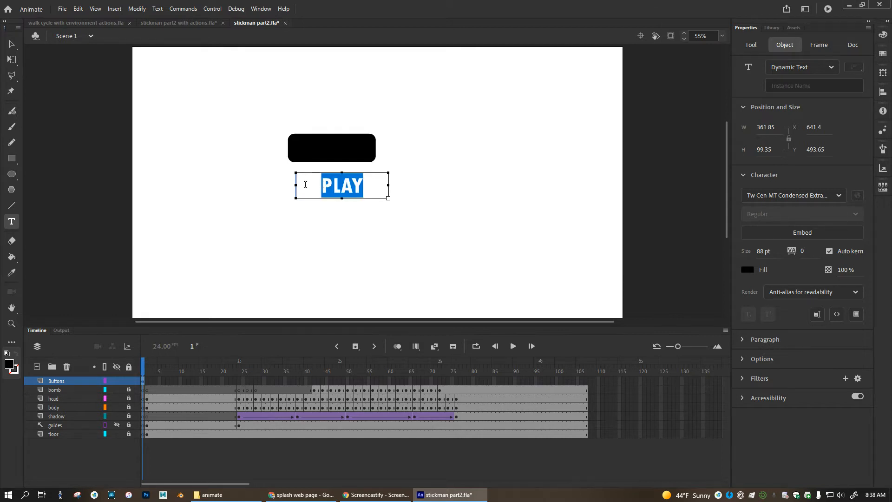
left_click(745, 269)
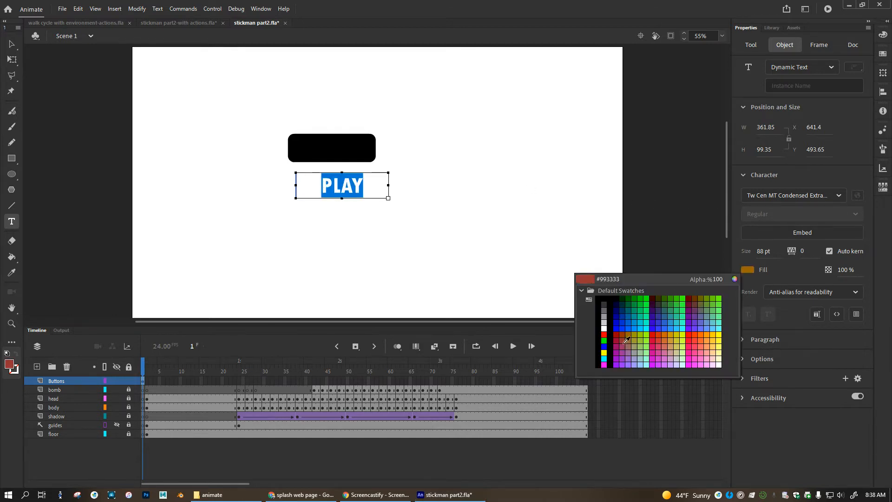
left_click(604, 329)
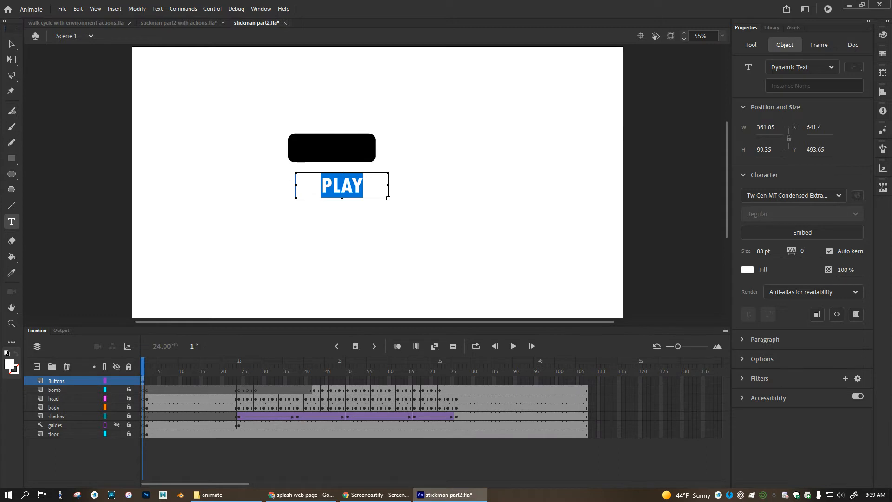
left_click(10, 45)
left_click_drag(338, 183, 332, 149)
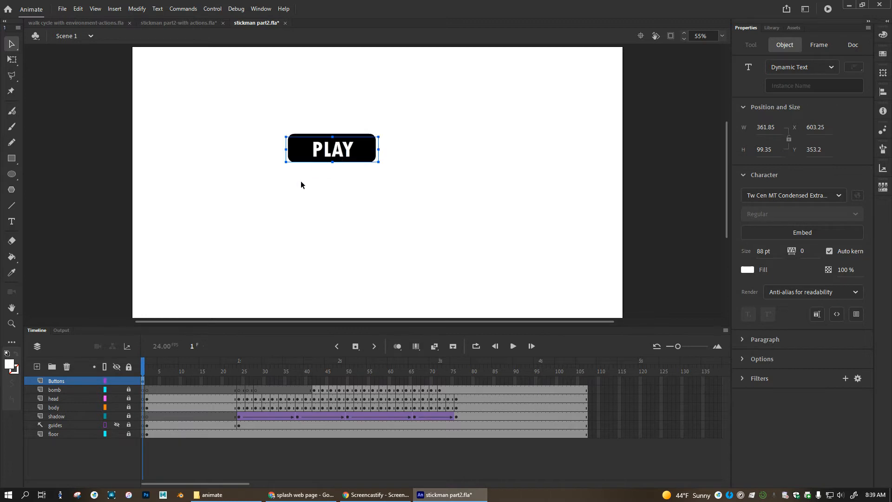
Narrow the black rectangle symmetrically to about 242 px wide with Free Transform.
left_click(305, 136)
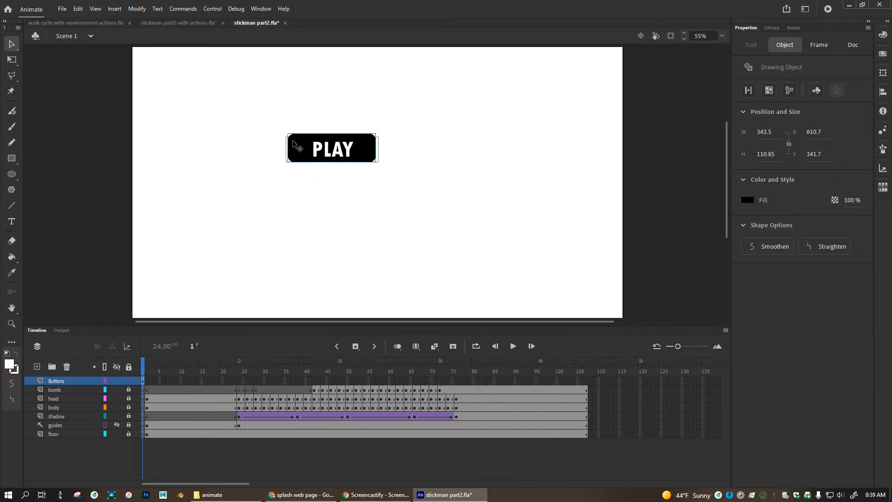
left_click(14, 64)
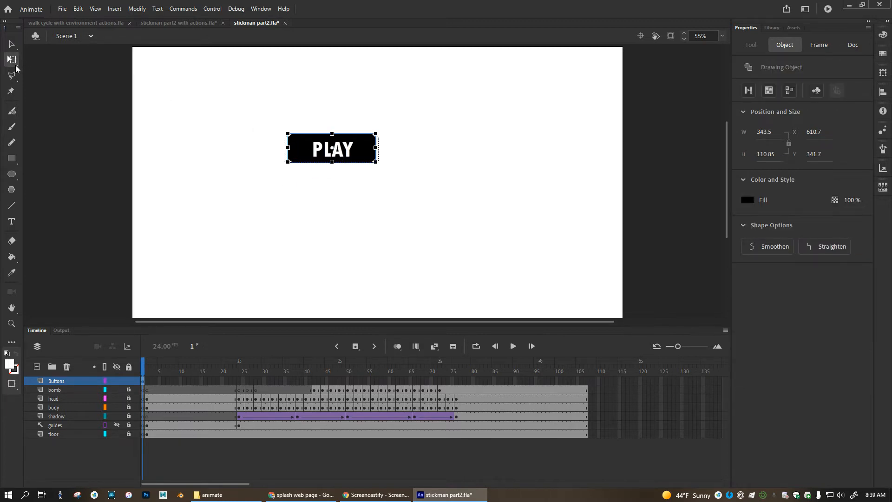
left_click_drag(288, 147, 299, 147)
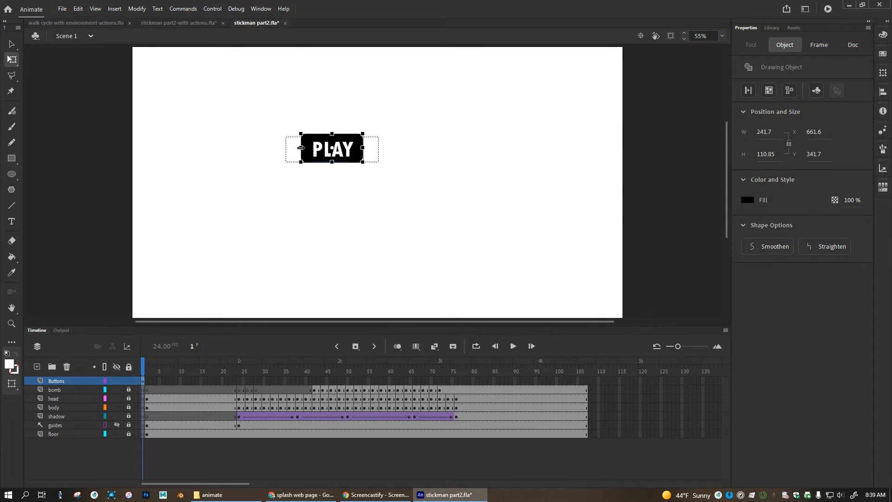
left_click(333, 180)
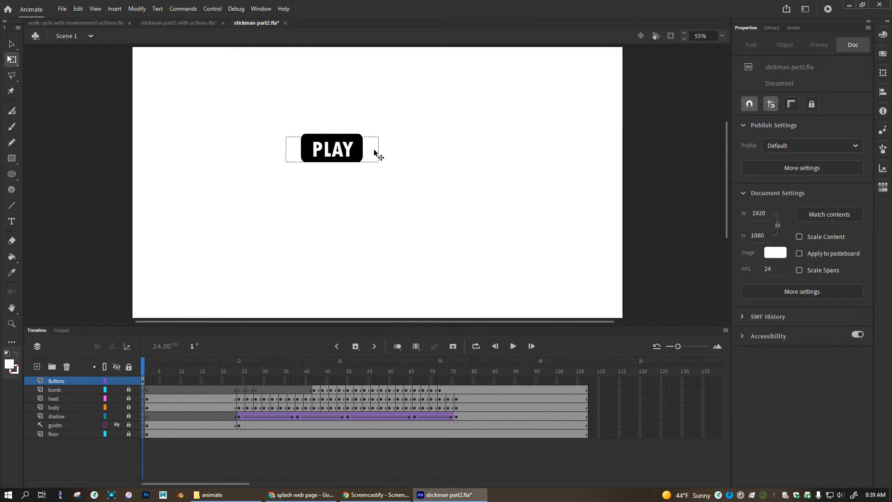
Stretch the PLAY text box symmetrically to about 493 px wide so the letters fill the black rectangle.
left_click(375, 153)
mouse_move(379, 149)
left_mouse_down()
mouse_move(366, 148)
mouse_move(394, 149)
left_mouse_up()
left_click(338, 171)
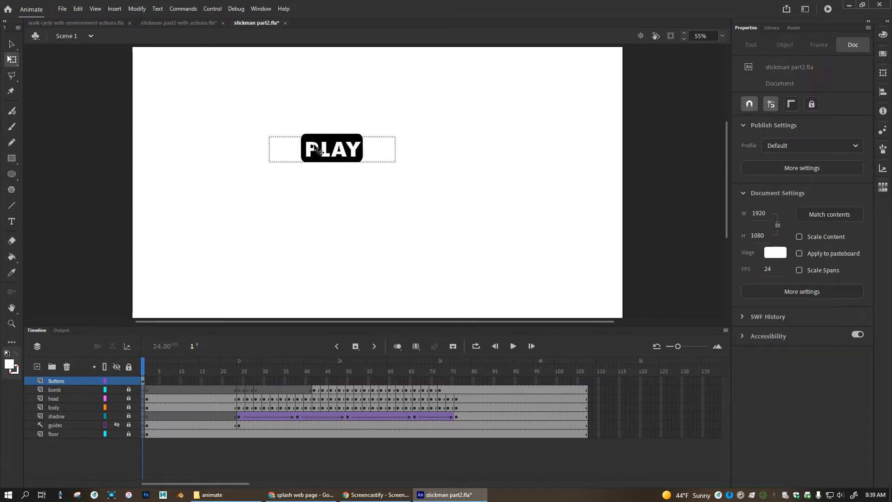
Group the PLAY text with the black rectangle behind it and deselect the group.
left_click(334, 139)
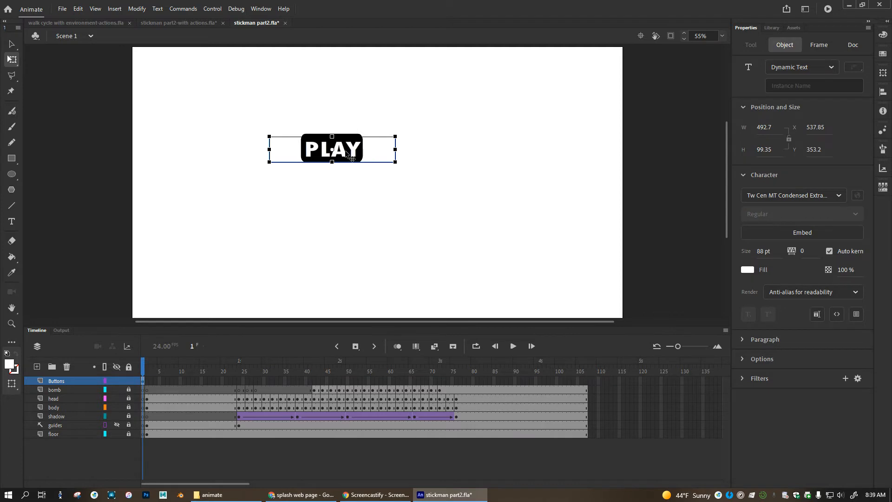
key("ctrl+equal")
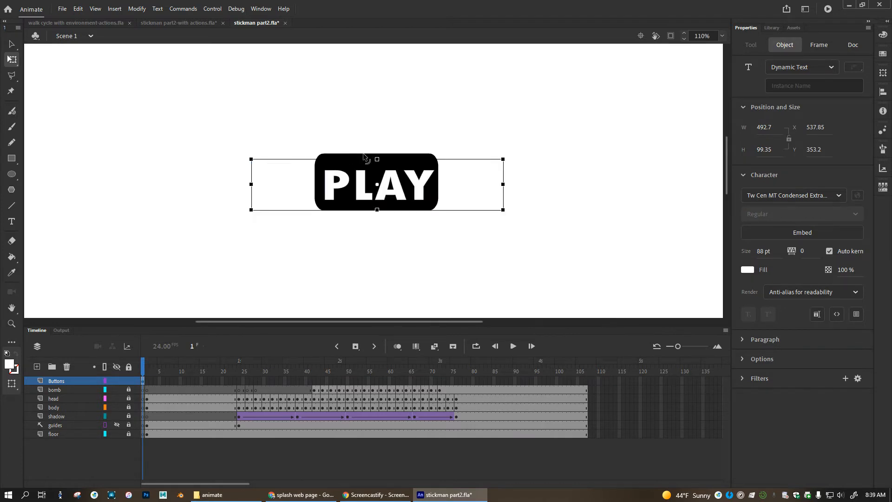
left_click(12, 44)
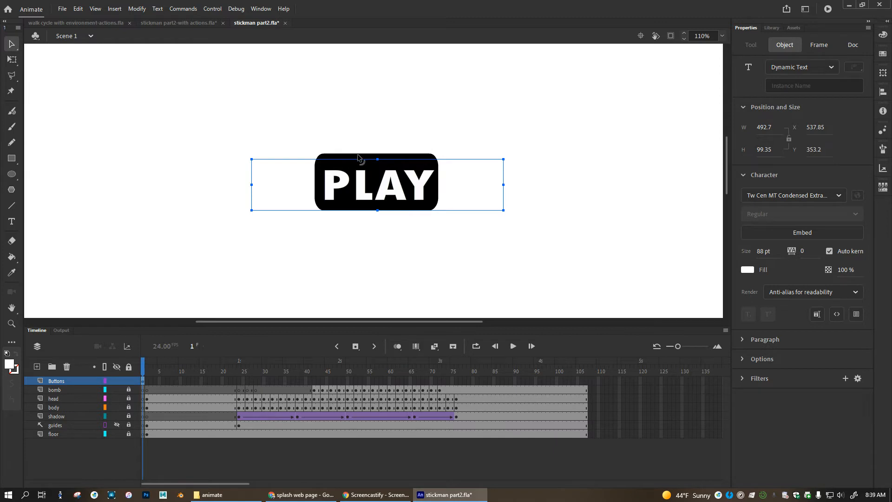
left_click(357, 156, "shift")
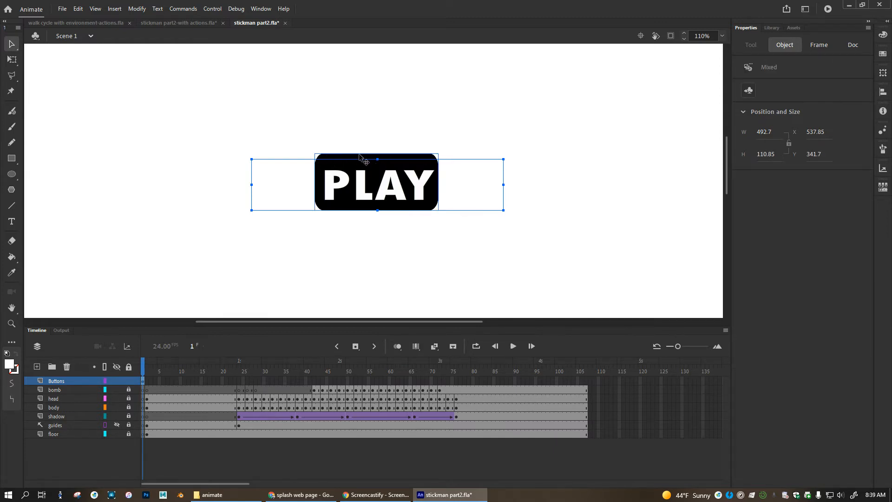
left_click(137, 8)
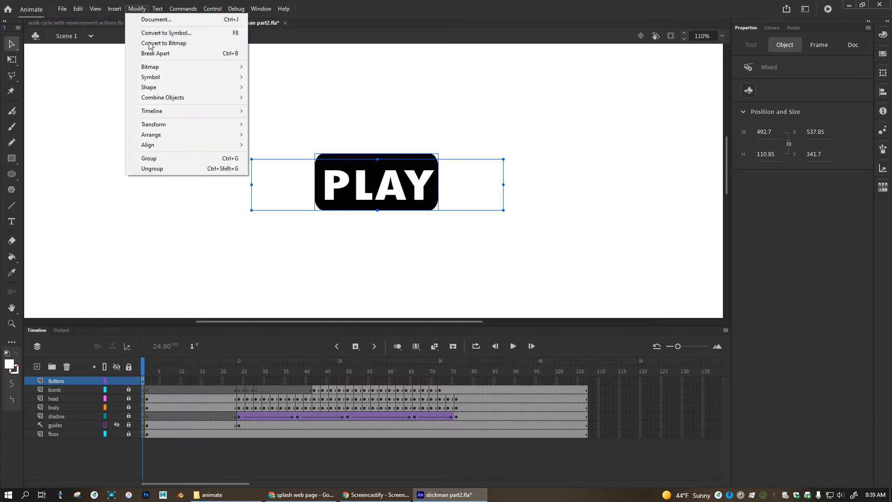
left_click(168, 161)
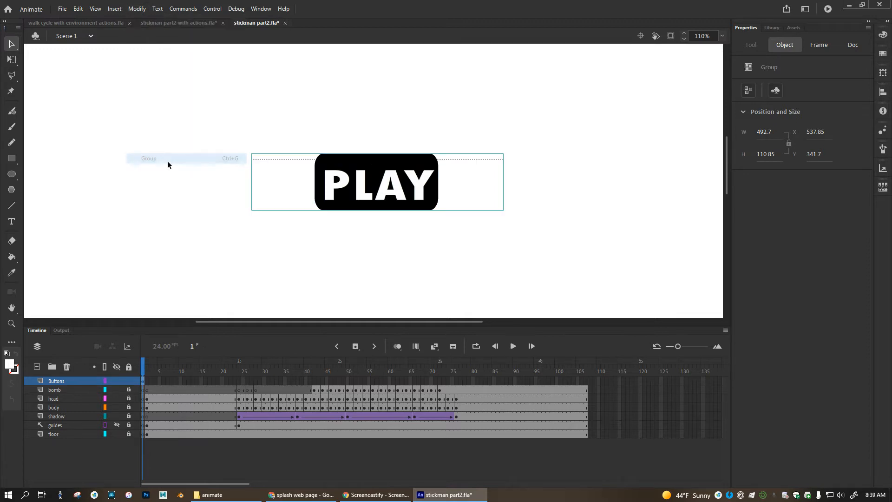
left_click(420, 235)
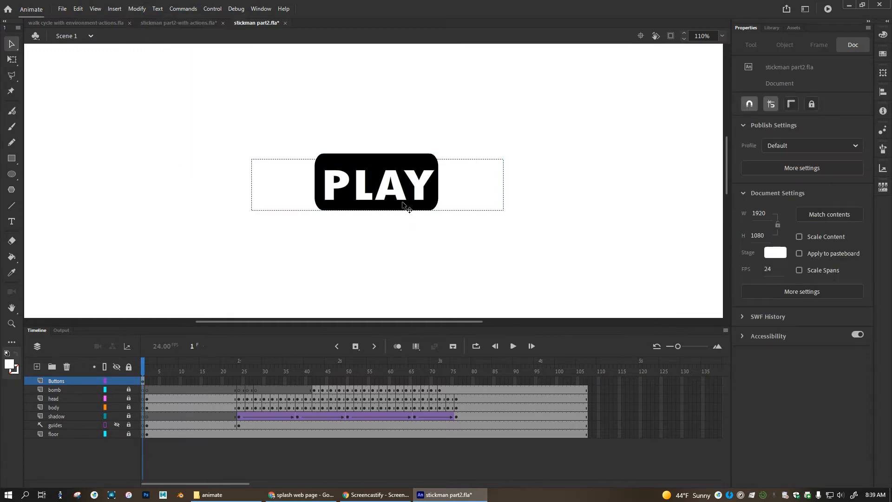
Move the PLAY group to about X 427, Y 260 and try to convert it to a button symbol named PLAY_BTN.
left_click(369, 174)
left_click_drag(391, 182, 328, 148)
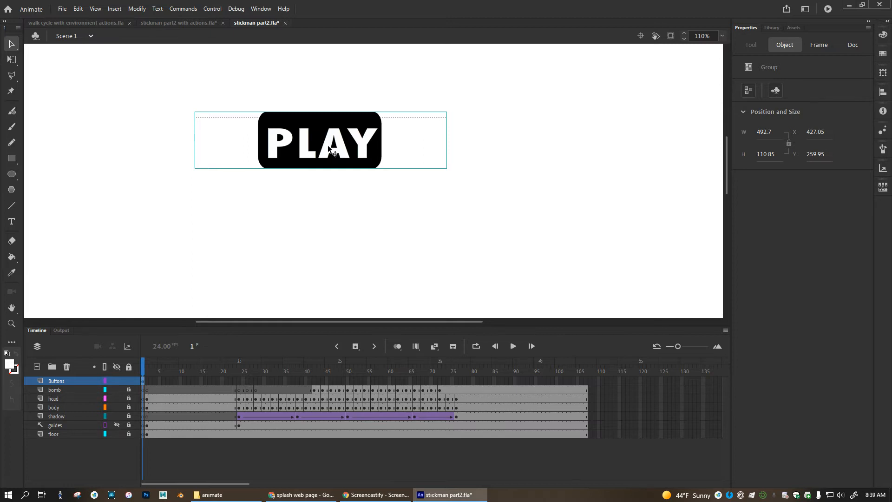
right_click(328, 148)
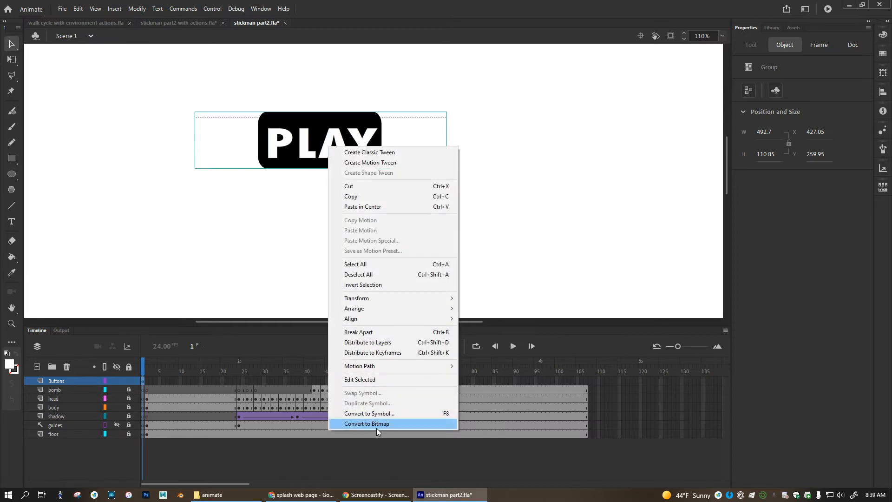
left_click(370, 413)
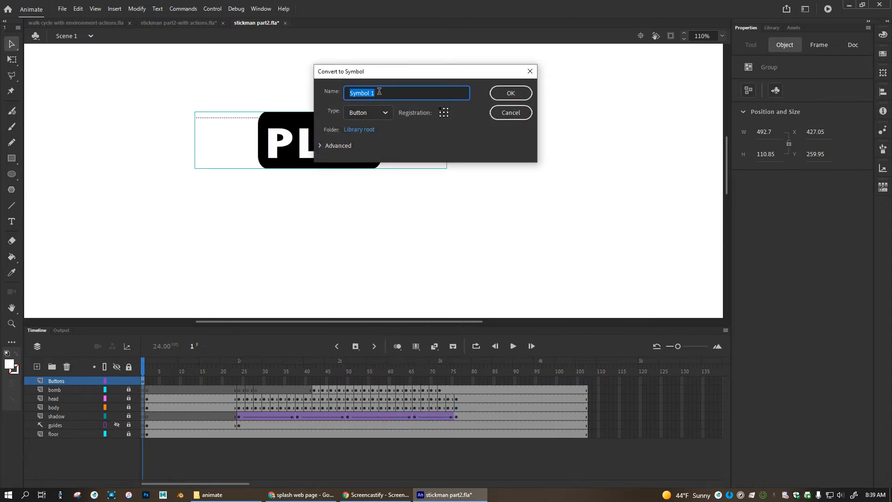
type("PLAY+BTN")
key("BackSpace")
key("BackSpace")
key("BackSpace")
key("BackSpace")
type("_BTN")
key("Return")
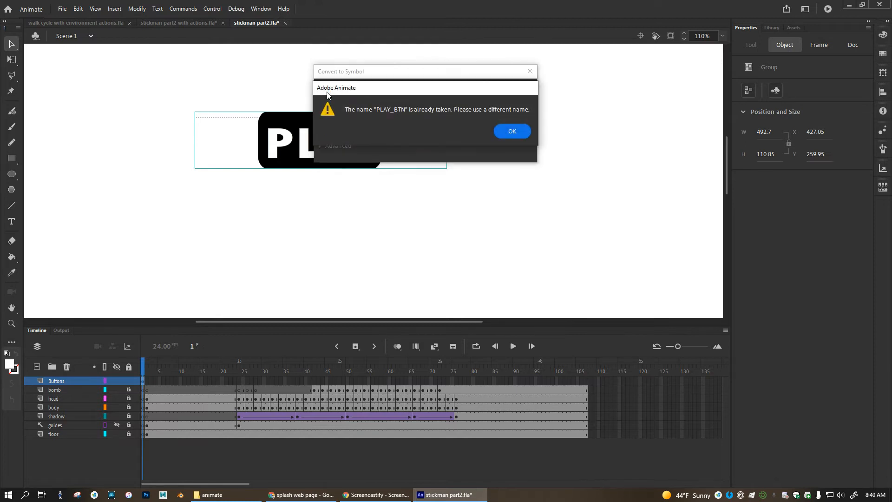
Convert the PLAY group to a button symbol under the alternative name PLAY_BTN2.
left_click(513, 131)
left_click(386, 92)
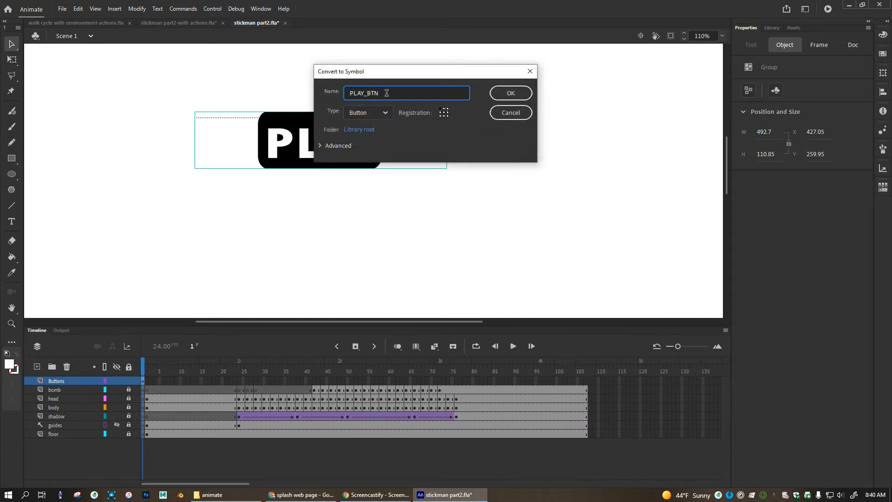
left_click(512, 93)
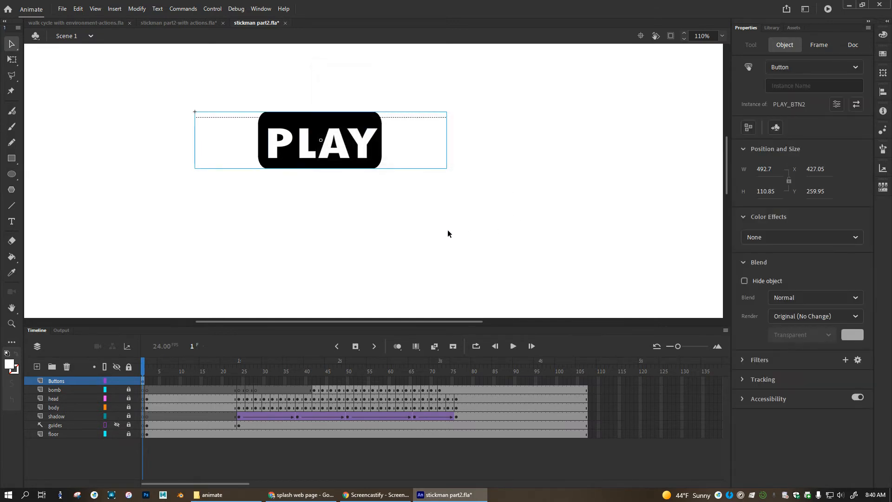
Review the symbols in the document library and deselect the PLAY button on the stage.
left_click(770, 27)
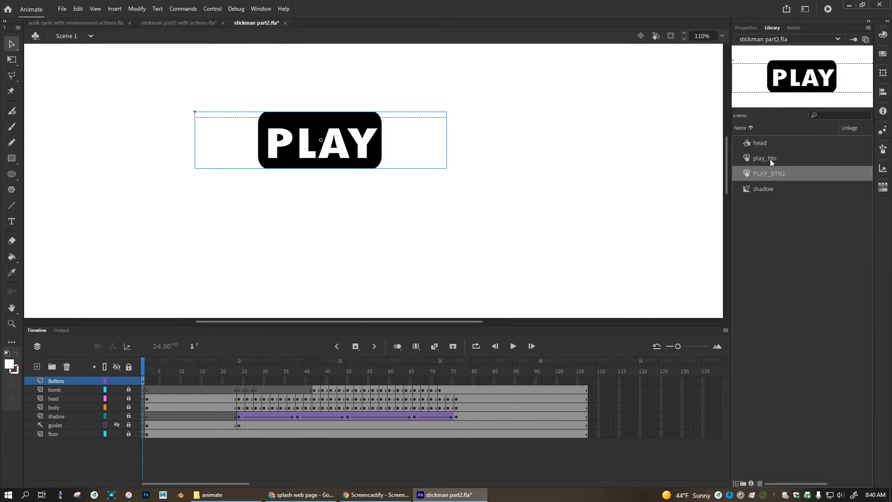
left_click(745, 27)
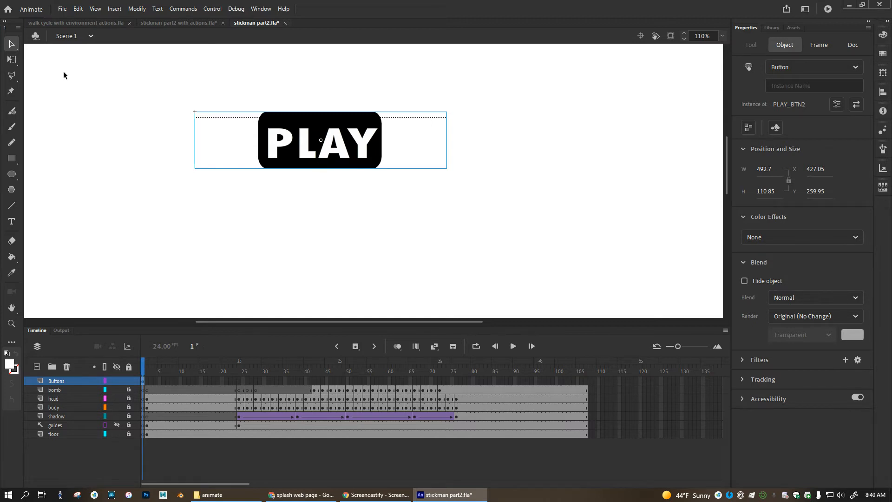
left_click(117, 124)
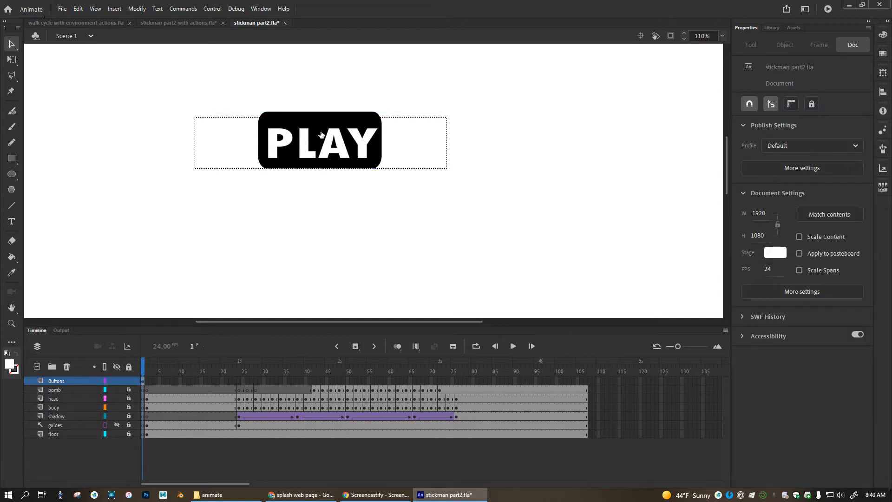
Open the PLAY button symbol on the first frame of the Buttons layer for editing in place.
left_click(147, 390)
left_click(143, 390)
left_click(143, 382)
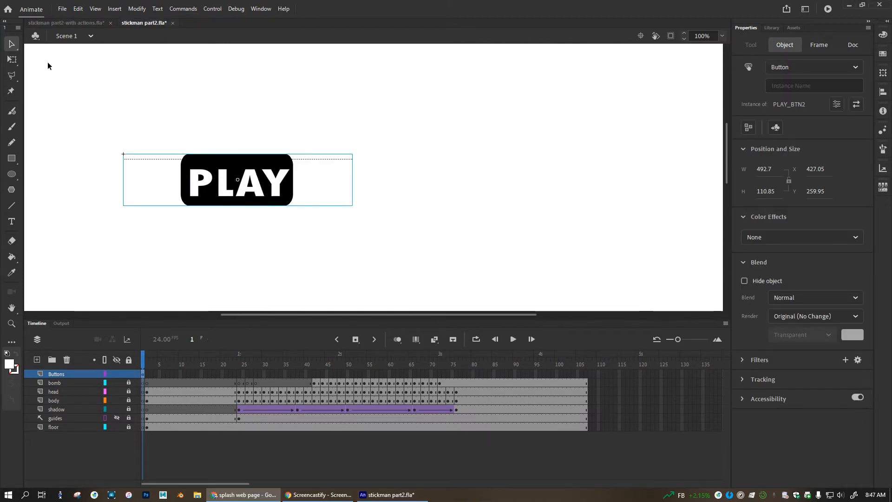
left_click(13, 44)
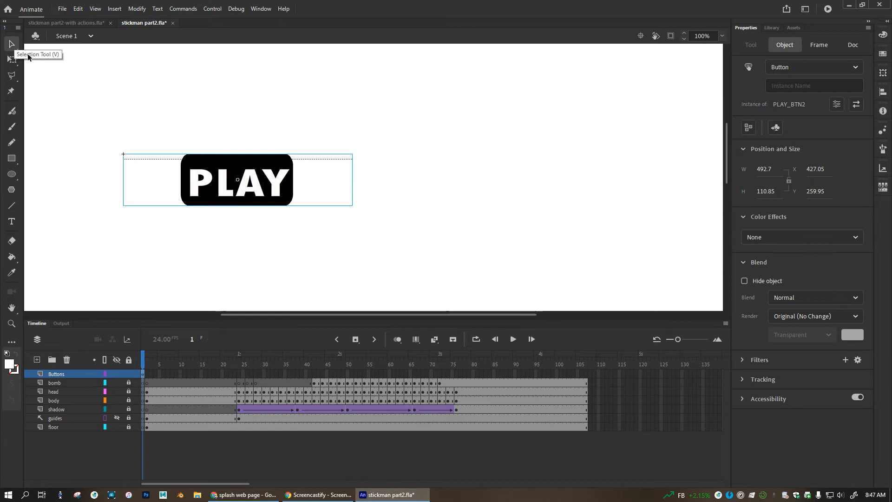
double_click(193, 187)
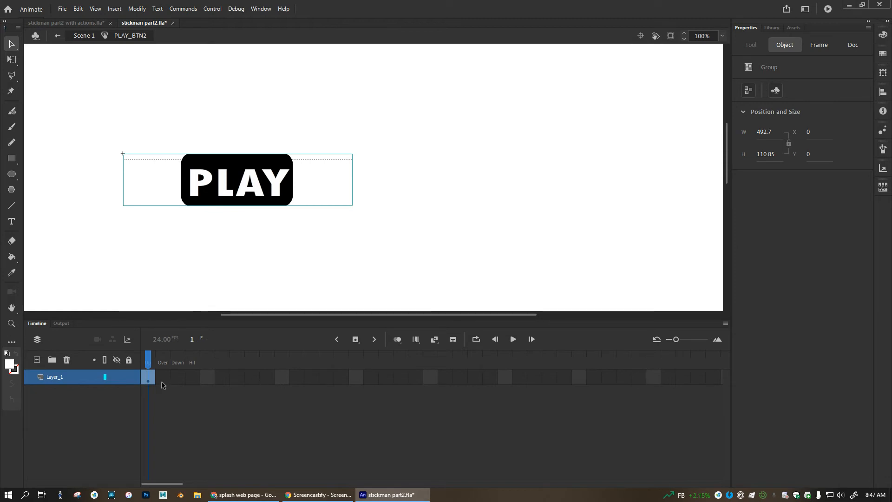
Insert a keyframe on the Over frame of the button symbol's Layer_1.
left_click(149, 360)
left_click(159, 376)
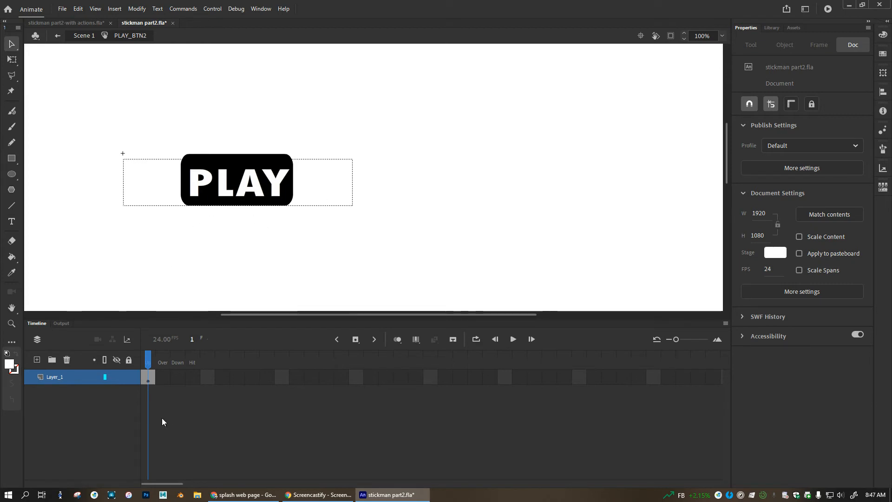
left_click(163, 377)
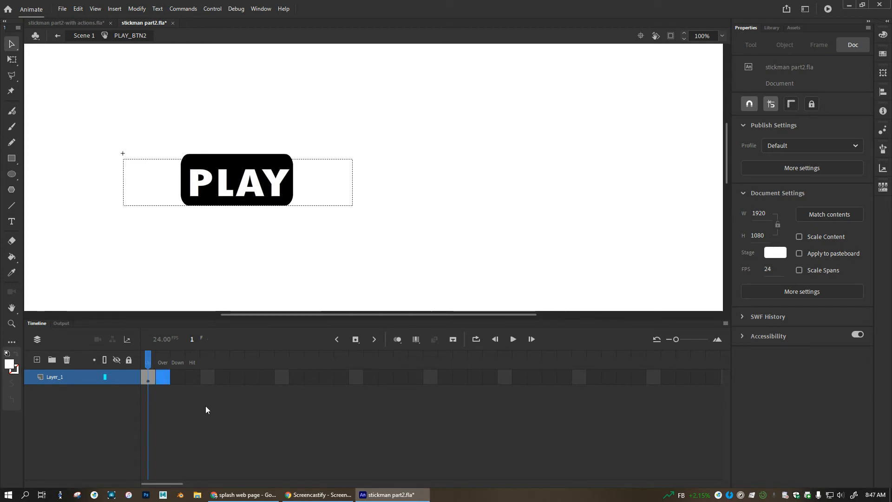
key("F6")
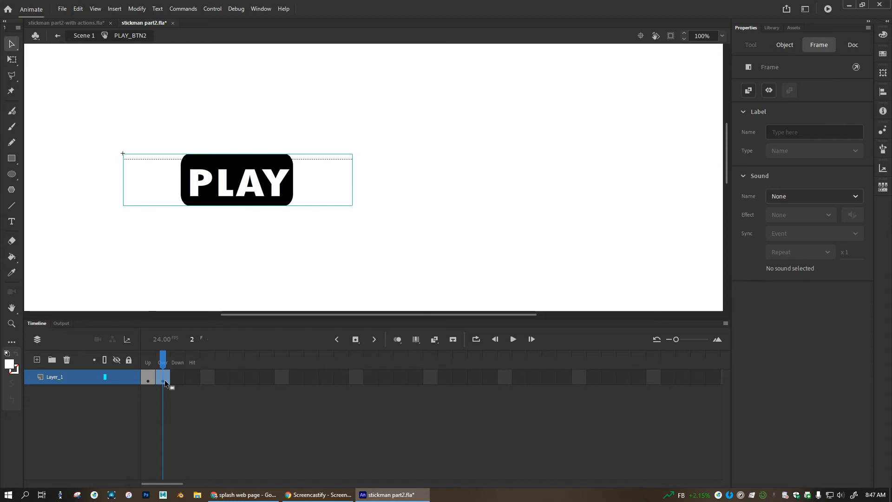
Fill the rectangle behind the PLAY text in the Over frame with red (#CC3333) and return to the PLAY_BTN2 symbol.
double_click(257, 162)
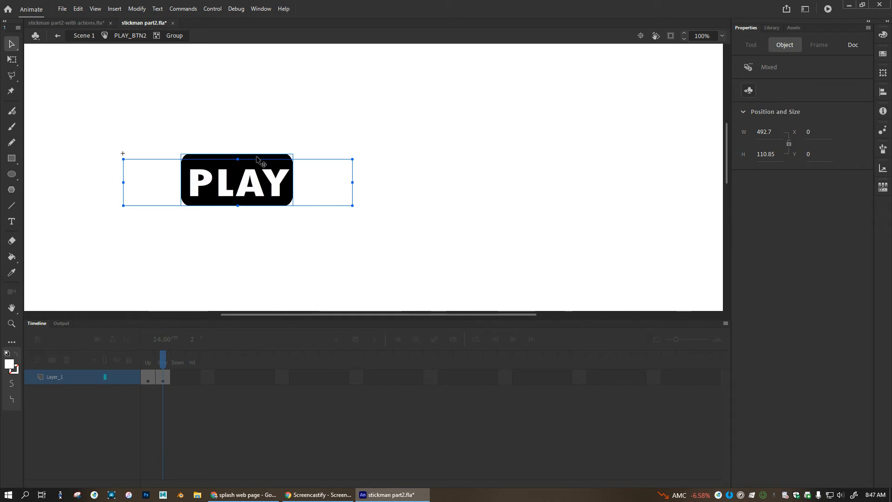
double_click(255, 157)
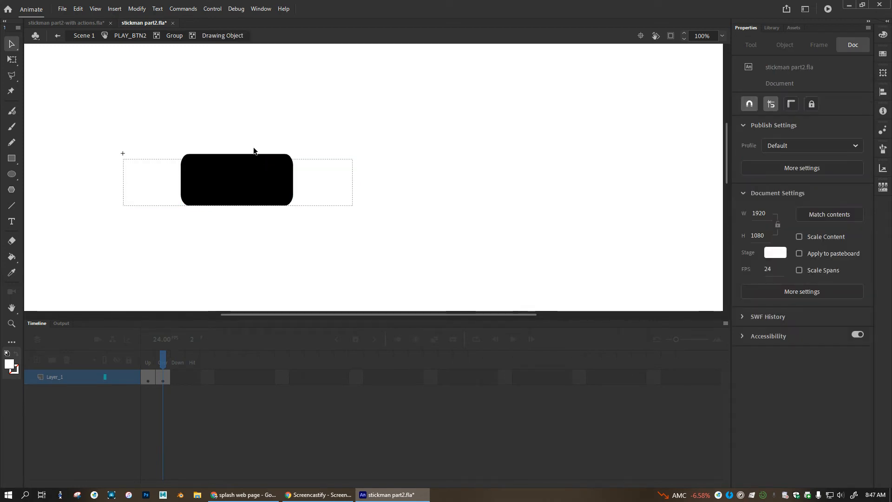
left_click(273, 162)
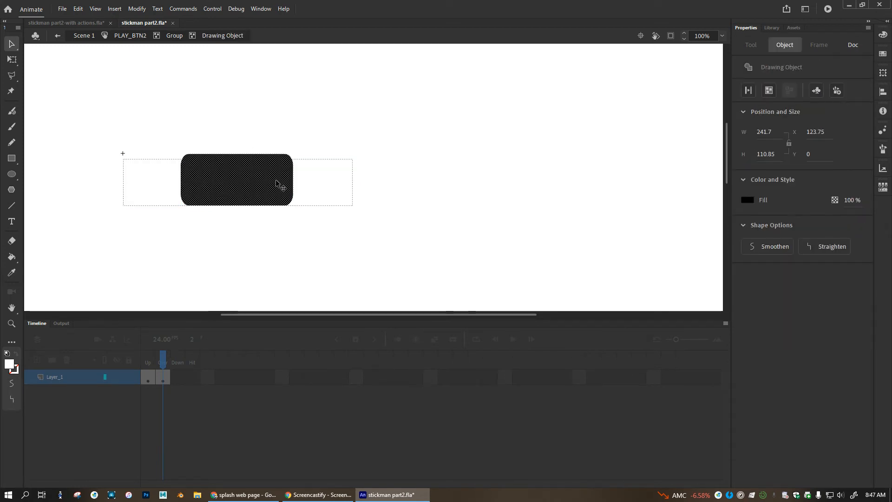
left_click(747, 200)
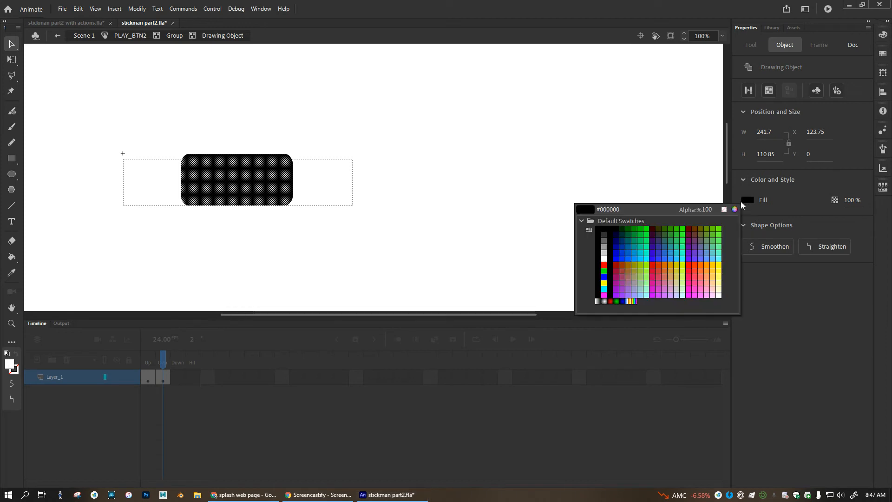
left_click(658, 270)
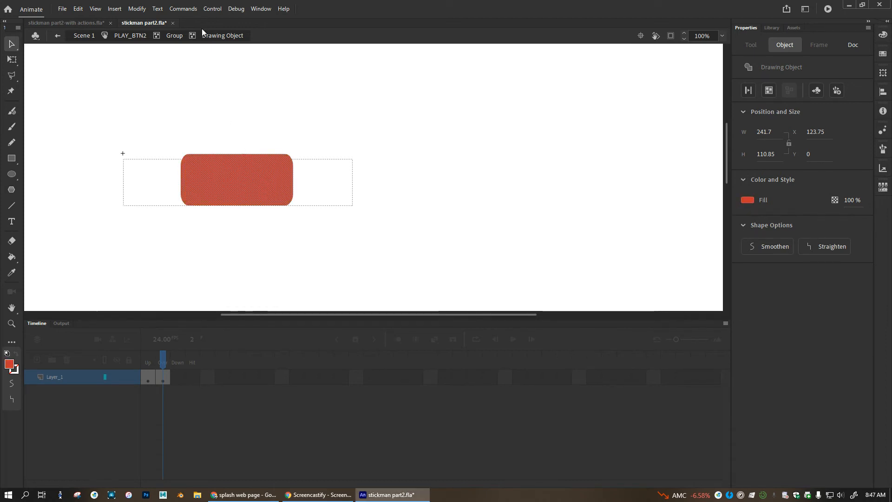
left_click(130, 35)
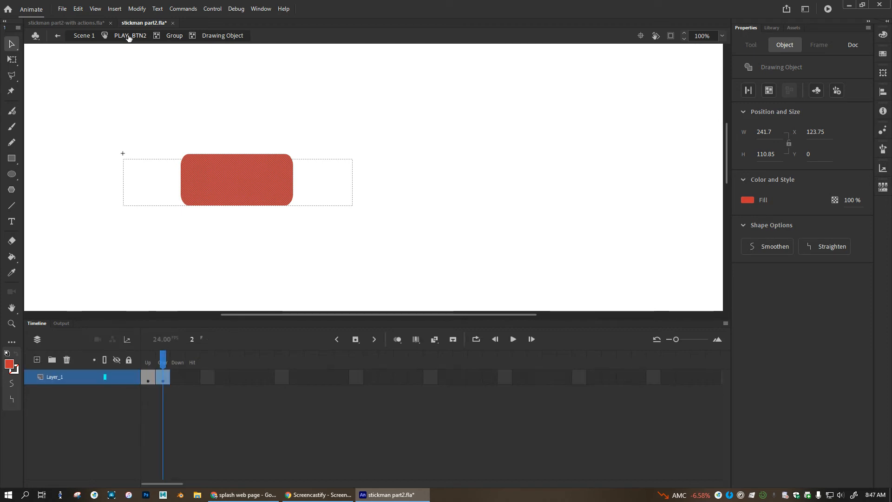
left_click(163, 370)
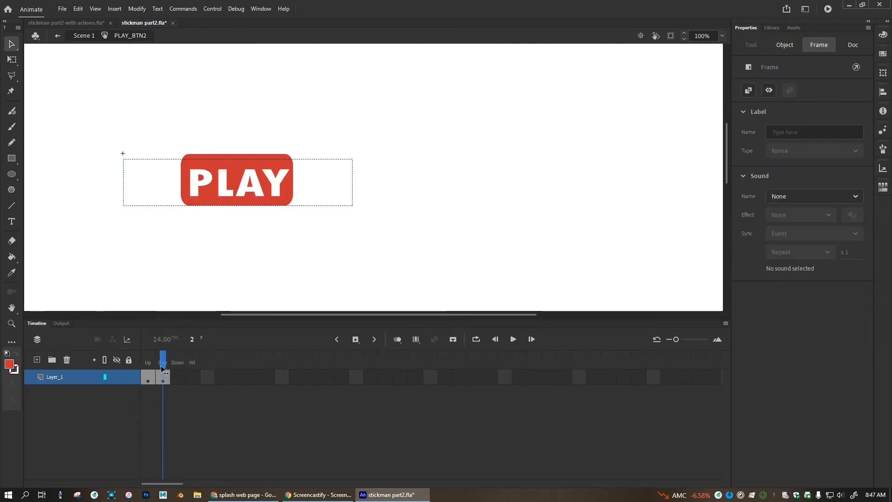
left_click(162, 354)
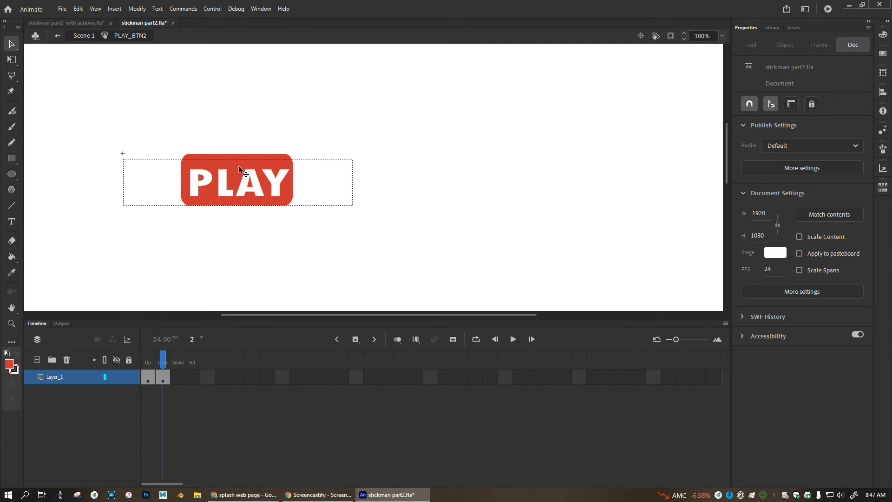
Insert a keyframe on the button's Down frame and open its PLAY group for editing.
left_click(180, 377)
left_click(177, 379)
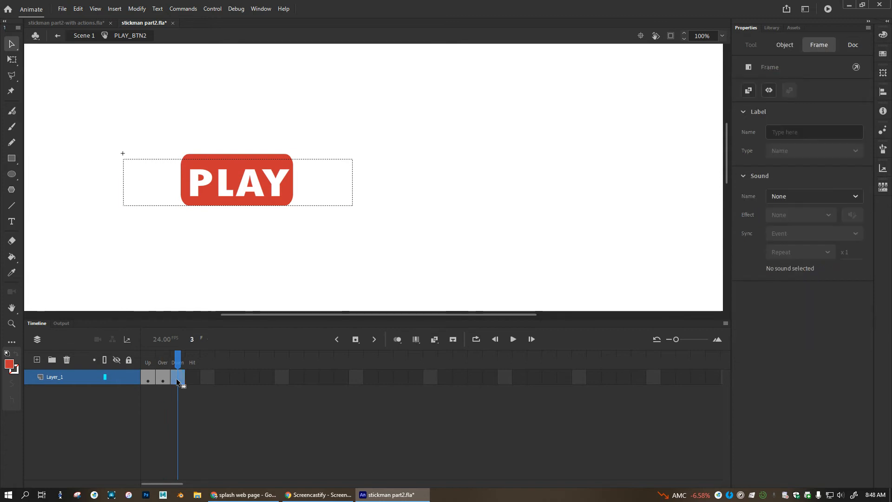
double_click(271, 156)
double_click(271, 156)
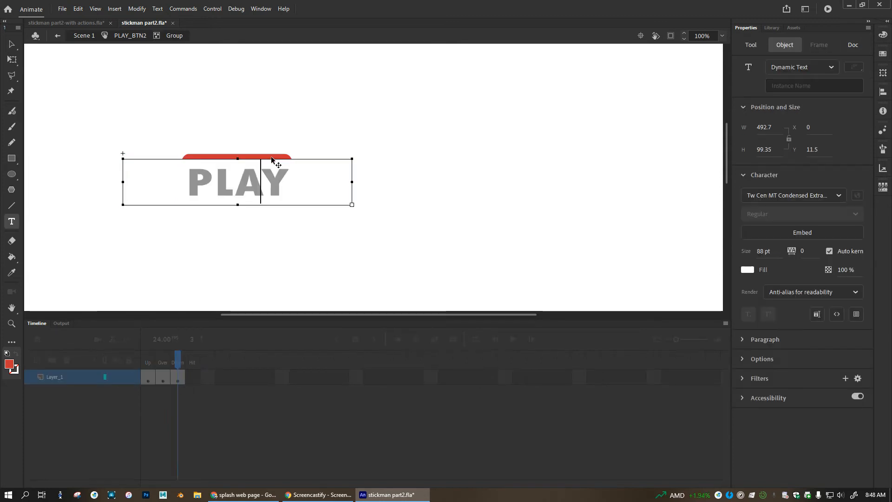
key("Escape")
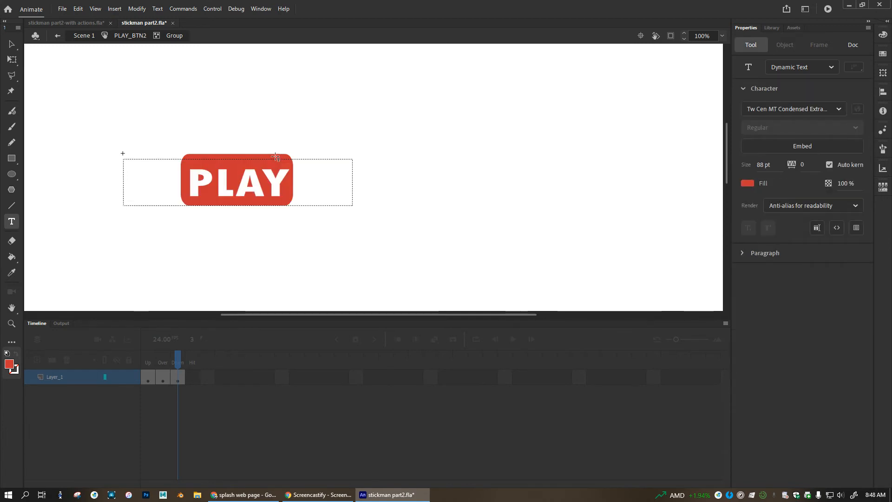
key("v")
left_click(279, 166)
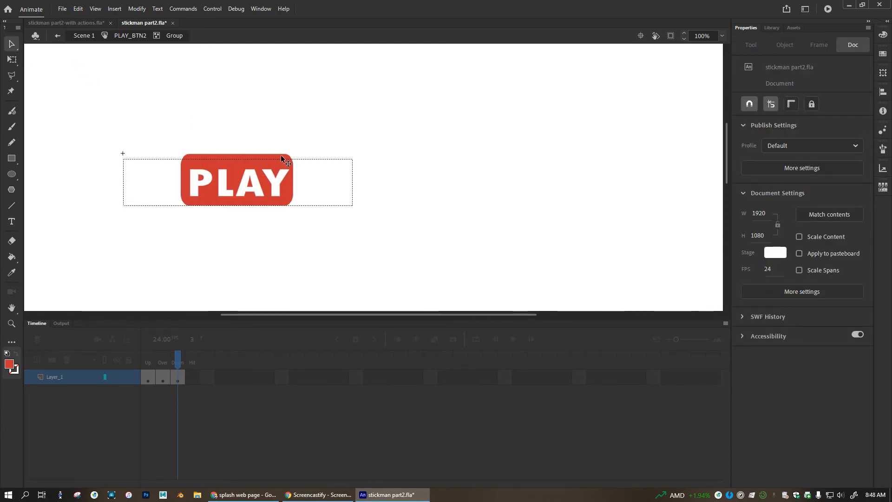
Fill the rectangle in the Down frame with orange and return to the group holding the PLAY text.
left_click(281, 155)
double_click(281, 155)
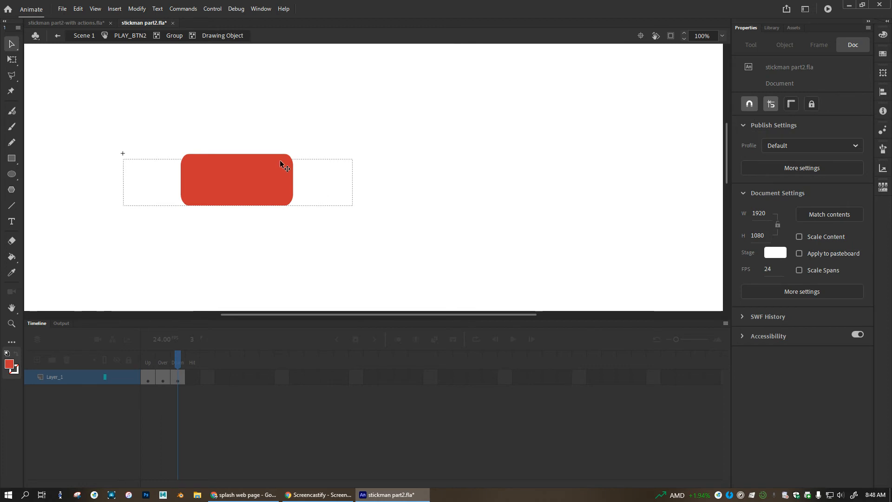
left_click(274, 186)
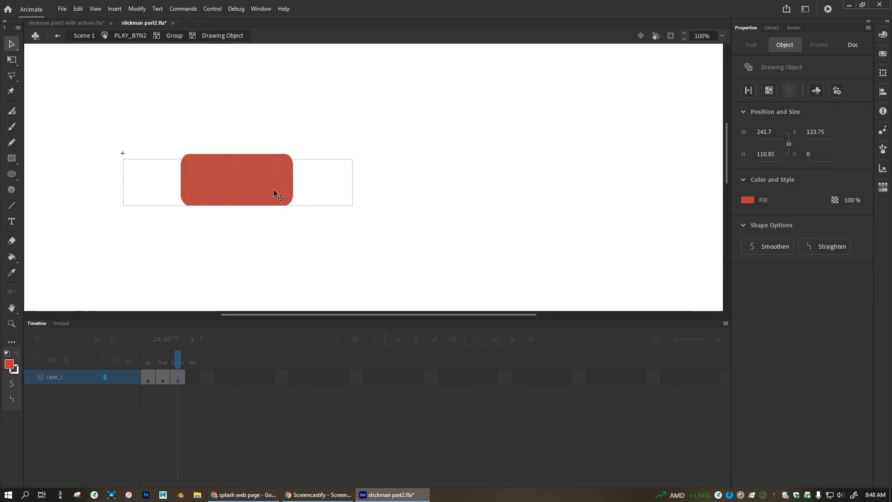
left_click(747, 201)
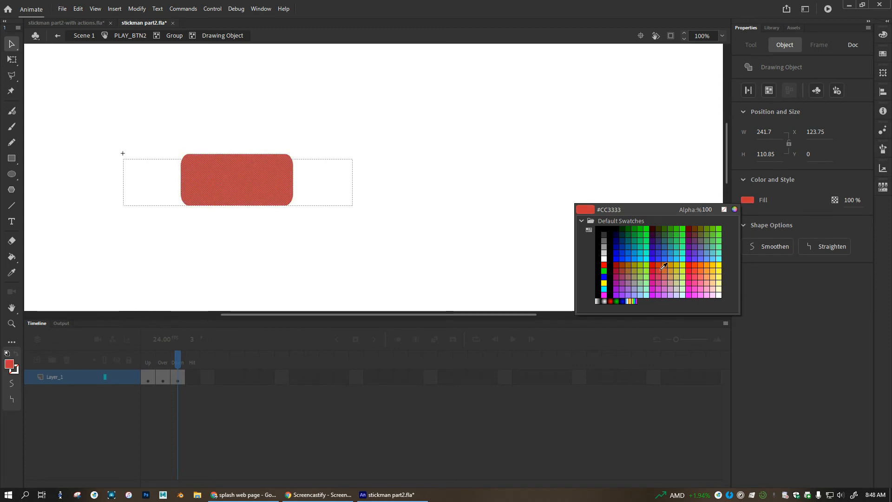
left_click(704, 270)
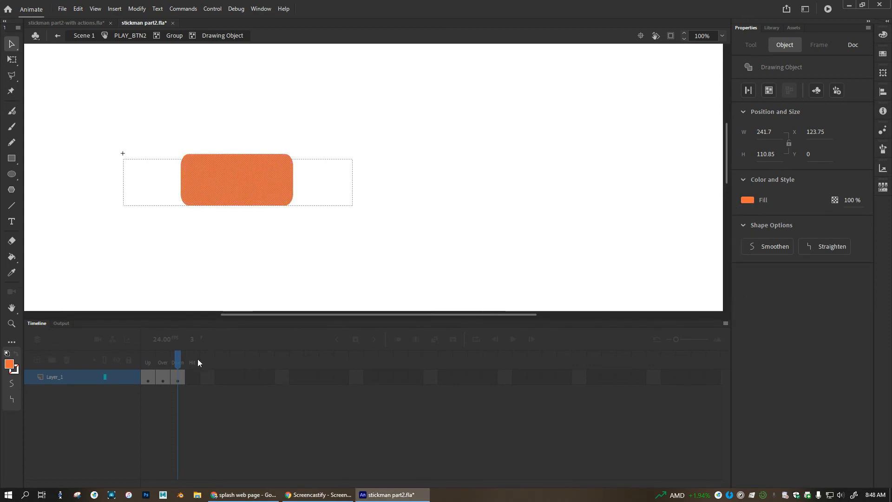
left_click(173, 37)
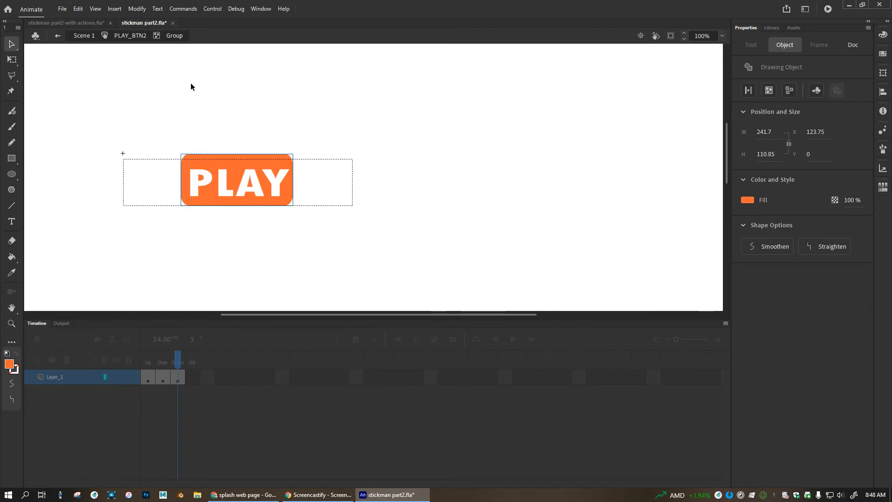
Colour the whole PLAY text in the Down frame black.
left_click(245, 186)
double_click(244, 185)
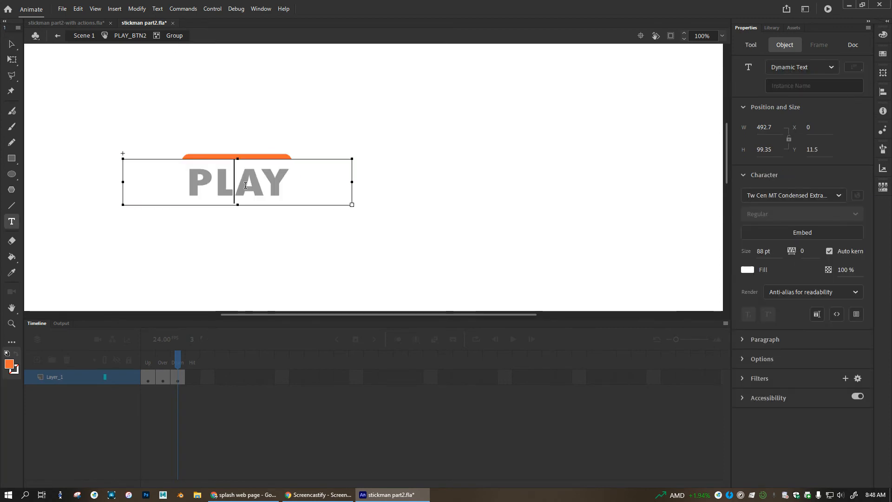
double_click(245, 186)
left_click(747, 270)
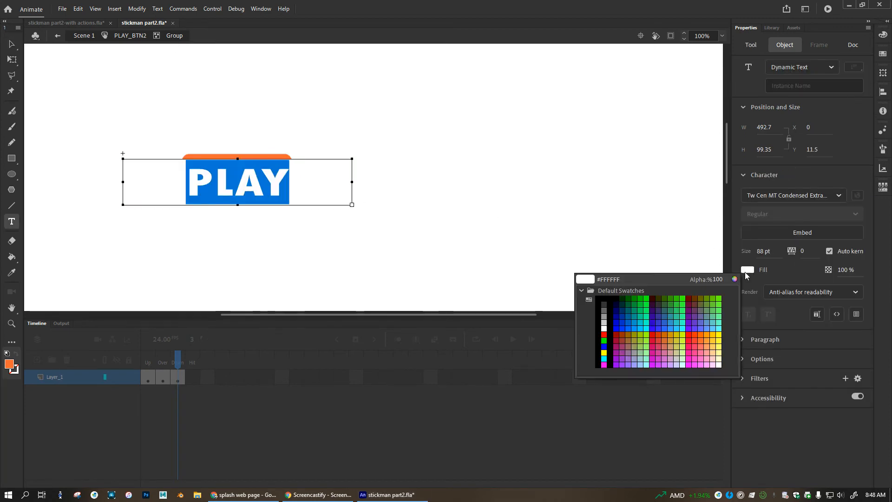
left_click(604, 297)
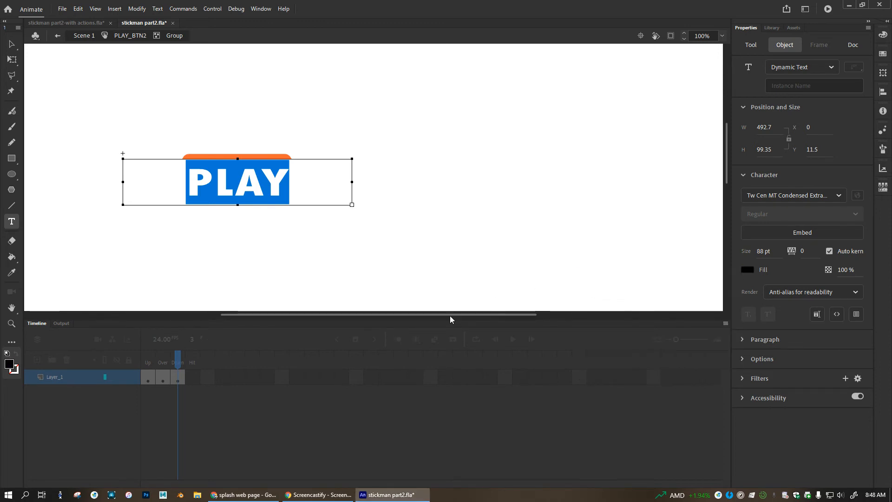
Leave the text group, preview the button's Up, Over and Down frames, and return to Scene 1.
left_click(122, 37)
left_click_drag(180, 361, 139, 360)
left_click(147, 361)
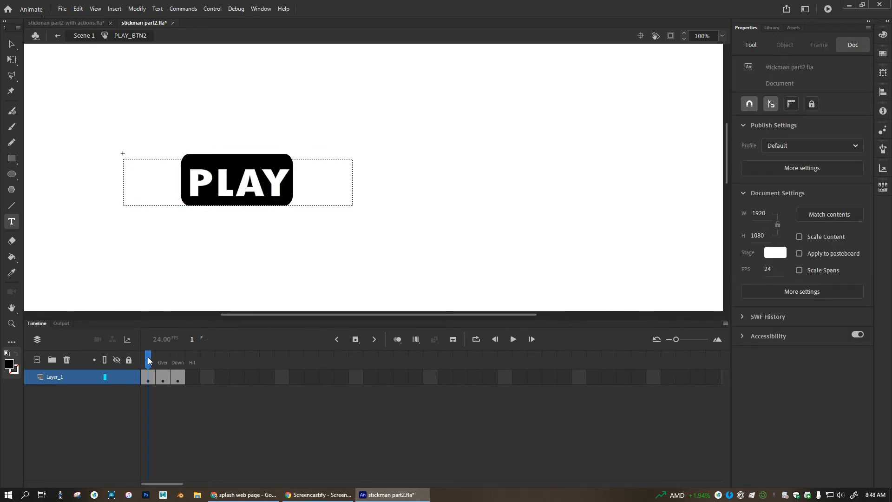
mouse_move(149, 361)
left_mouse_down()
mouse_move(176, 361)
mouse_move(148, 362)
left_mouse_up()
left_click(78, 35)
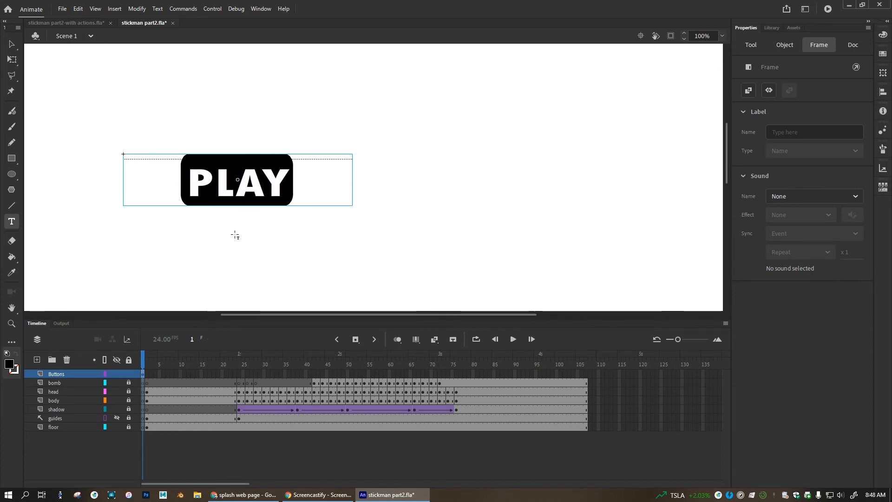
Test the movie and close its preview window.
key("ctrl+Return")
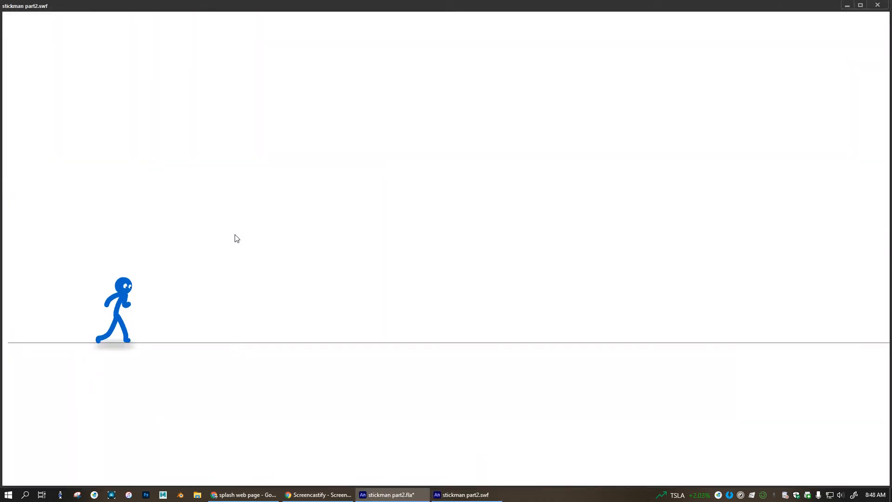
key("ctrl+w")
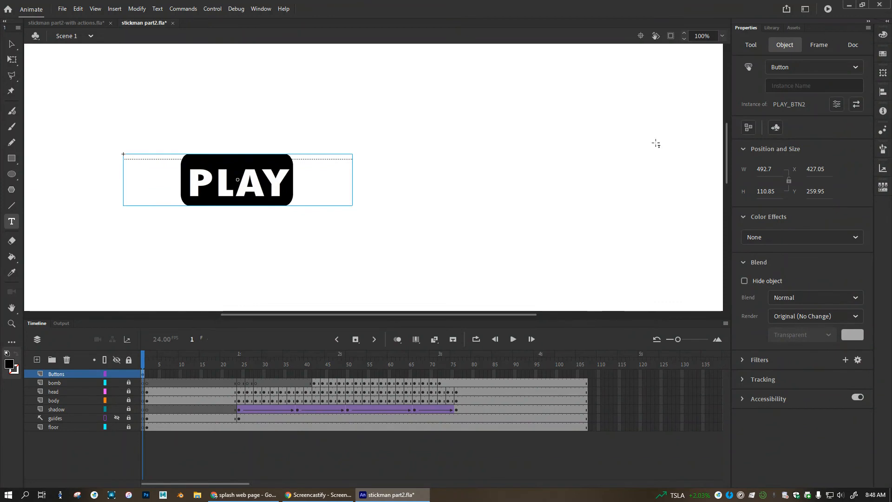
Enable Simple Buttons and try out the PLAY button's Over and Down states directly on the stage.
left_click(213, 9)
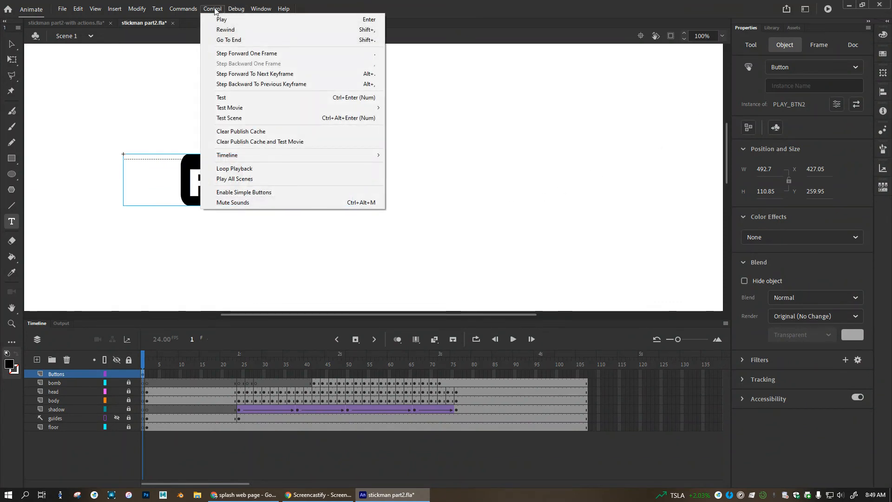
left_click(244, 195)
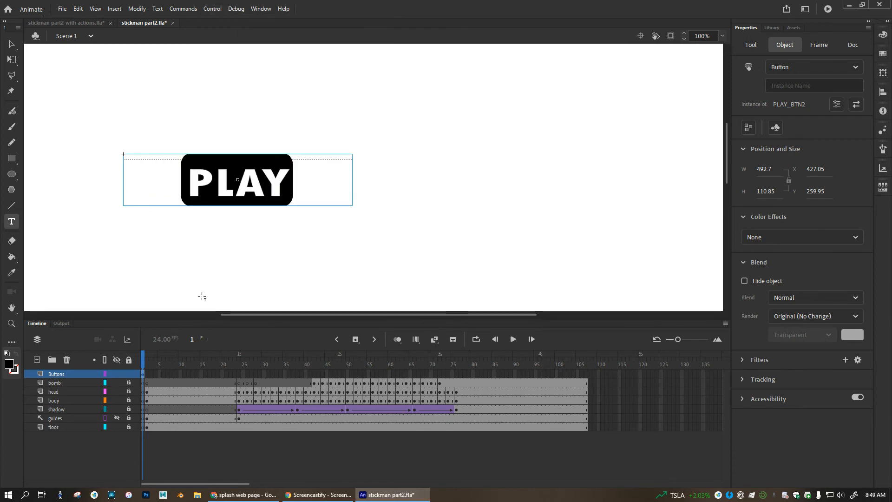
left_click(250, 163)
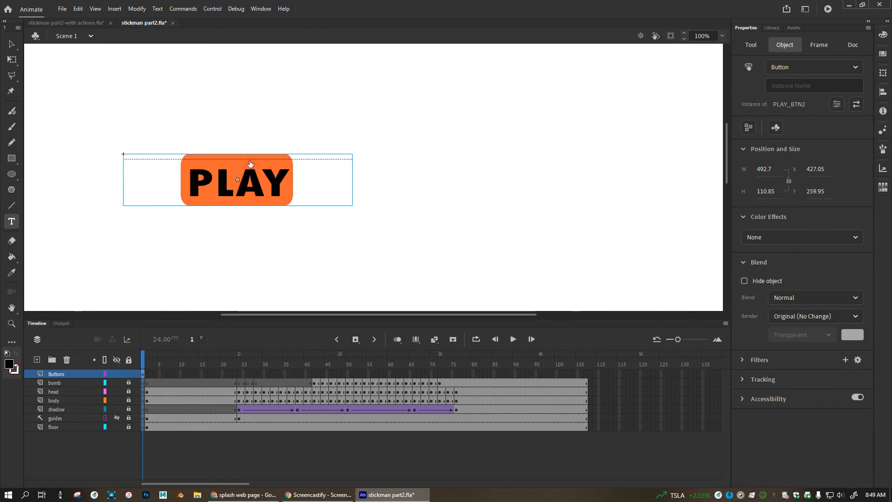
left_click(249, 164)
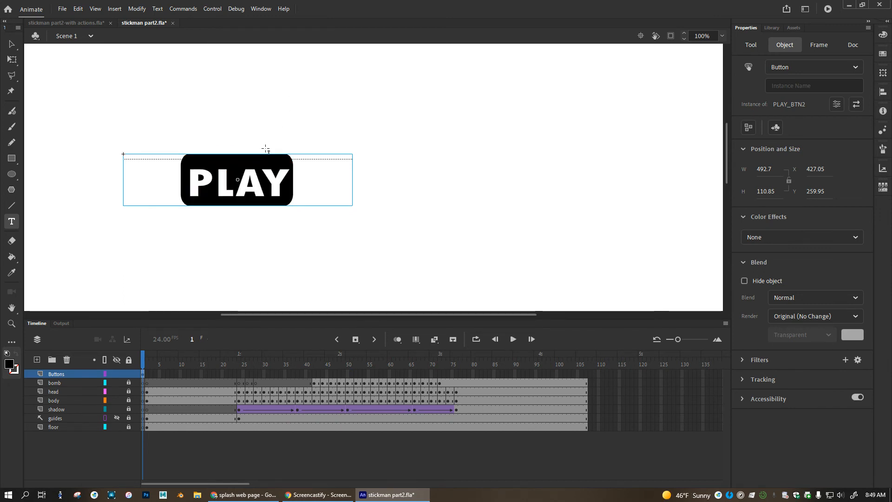
left_click(250, 179)
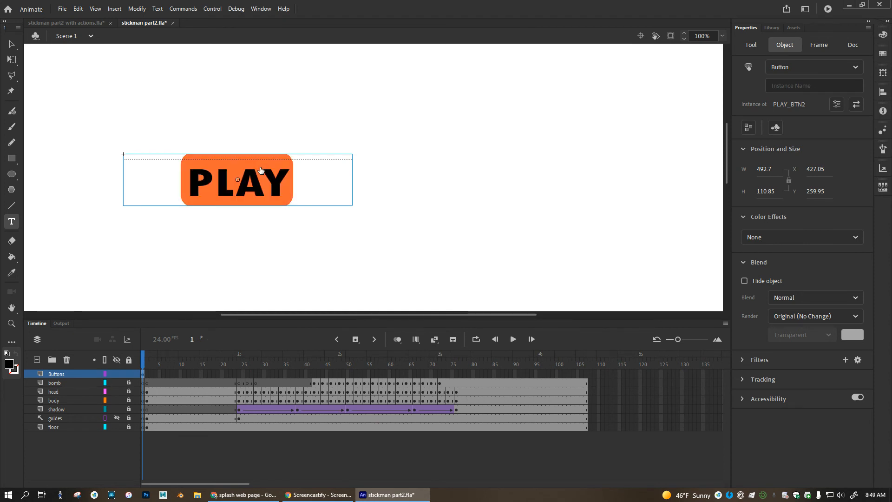
left_click(249, 181)
left_click(250, 181)
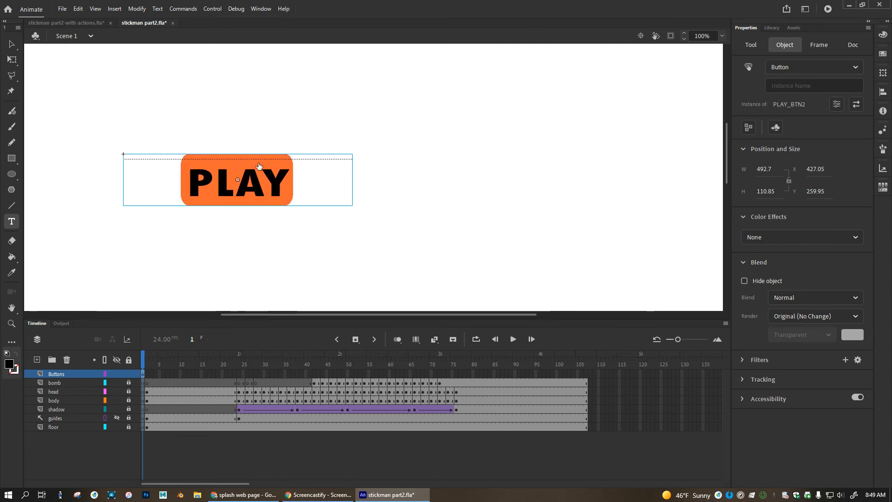
left_click(259, 174)
left_click(270, 174)
left_click(260, 197)
left_click(260, 198)
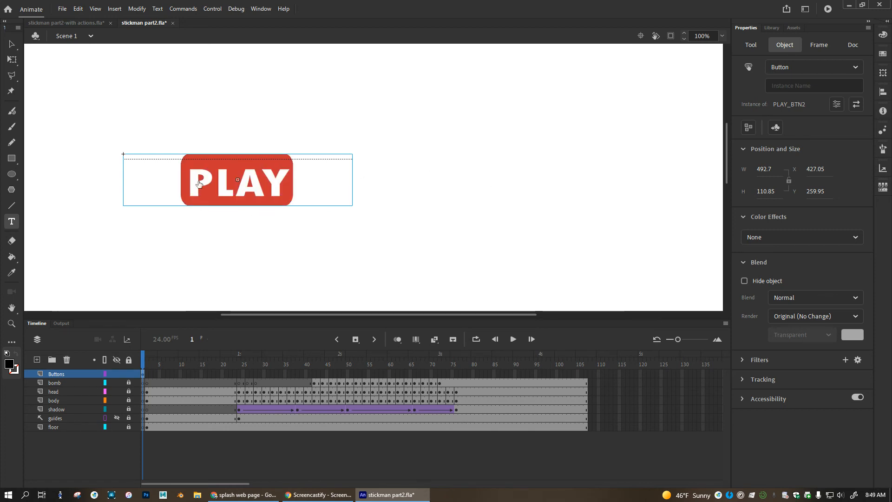
left_click(237, 179)
left_click(248, 181)
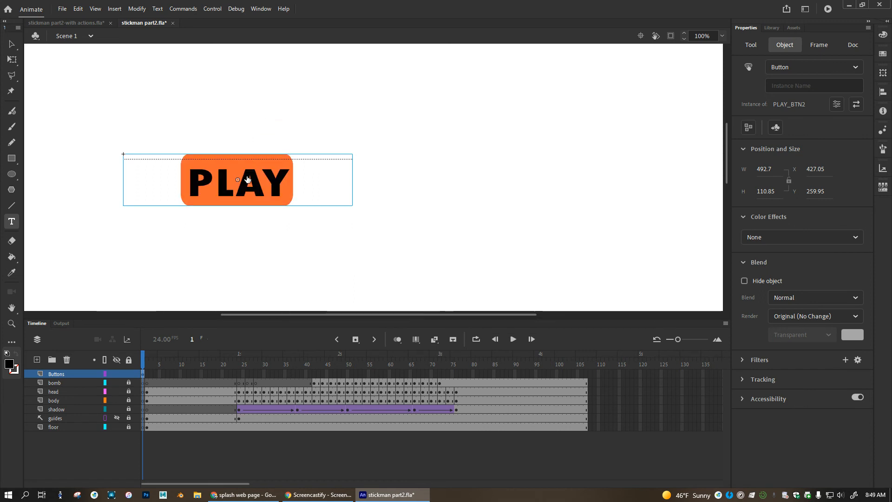
left_click(219, 190)
Disable Simple Buttons and move the PLAY button to the stage's upper-left area, at about X 244, Y 102.
left_click(12, 43)
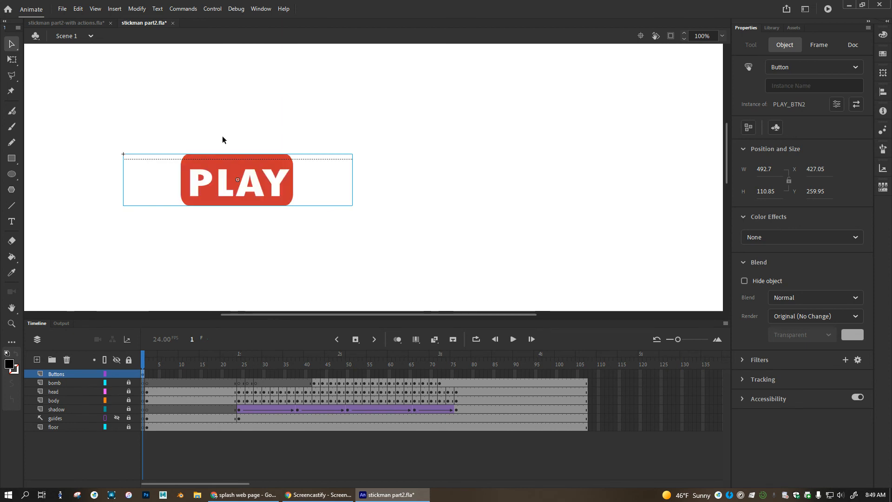
left_click(212, 9)
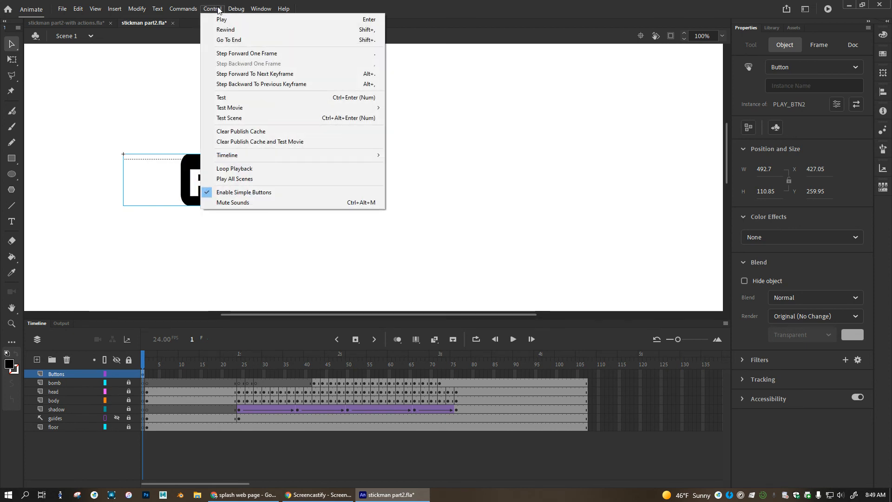
left_click(240, 195)
left_click_drag(256, 190, 172, 117)
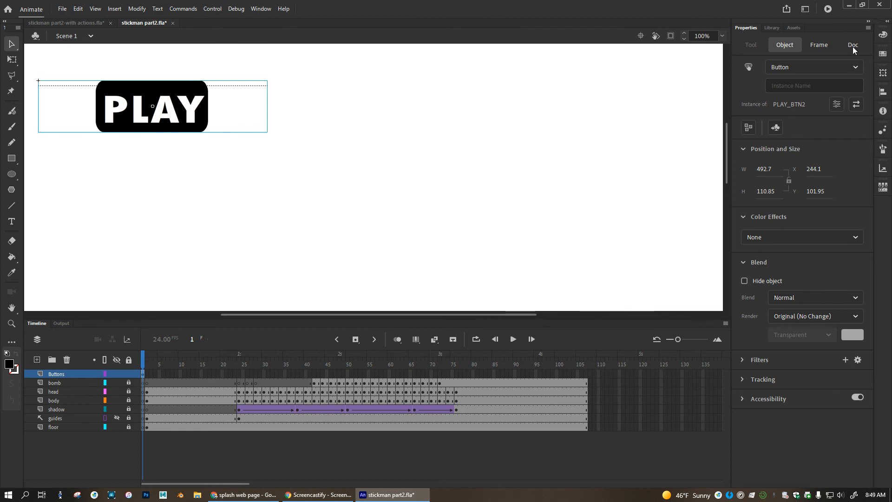
Inspect the PLAY_BTN2 symbol in the document's library and deselect the button on the stage.
left_click(772, 28)
left_click(776, 161)
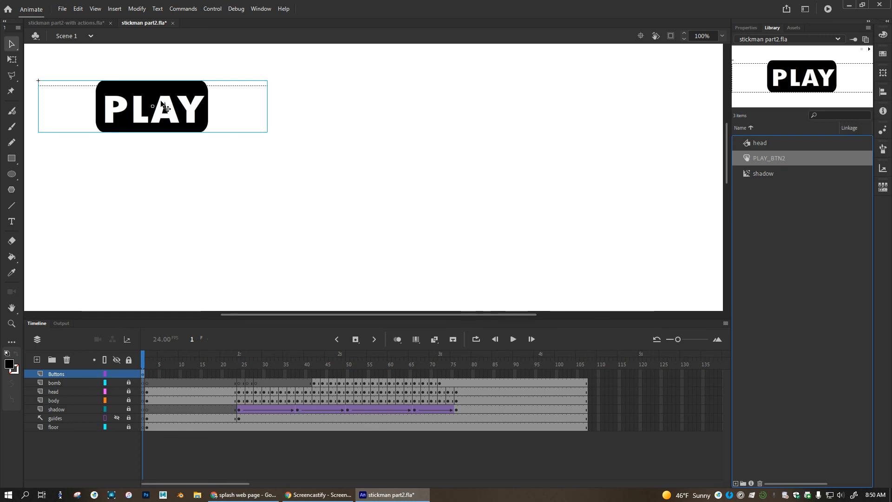
left_click(280, 165)
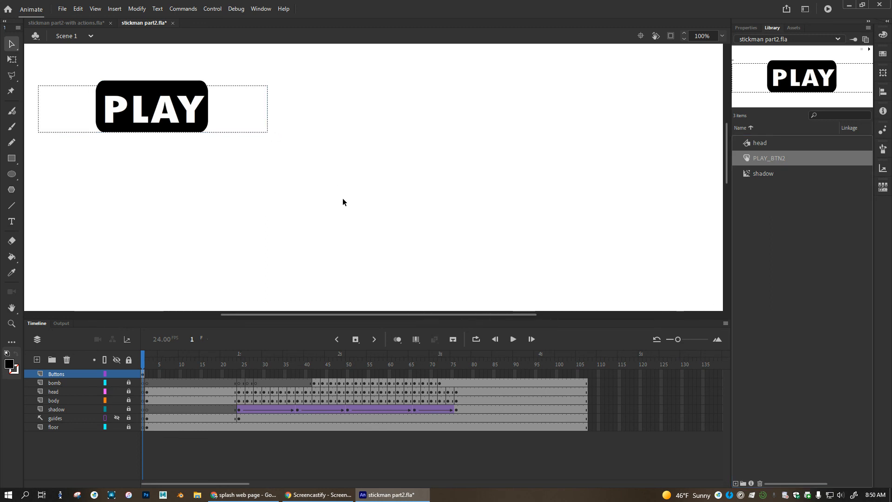